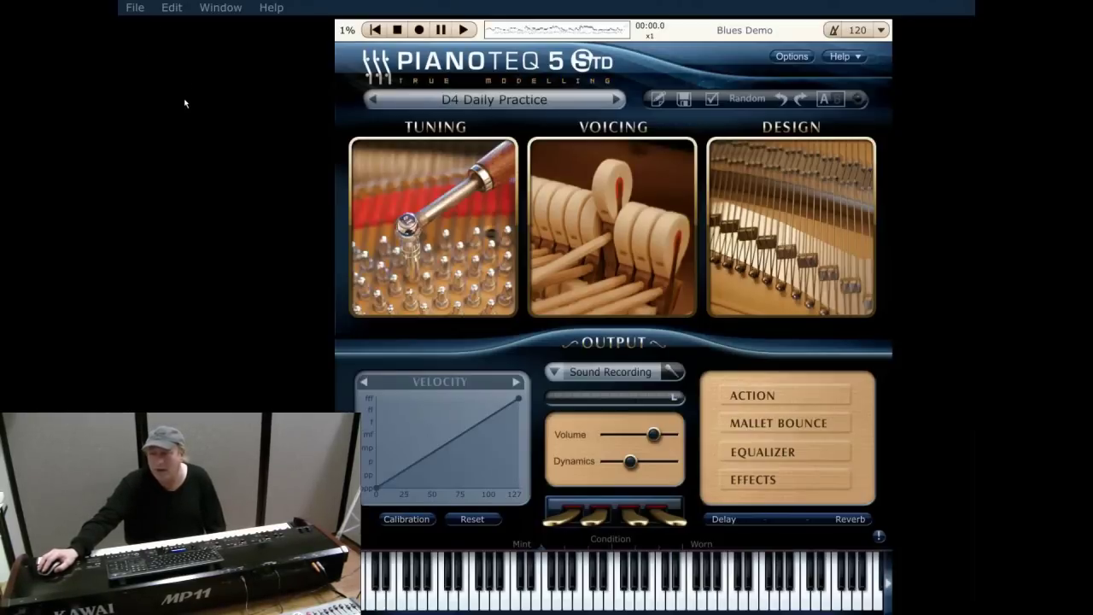
left_click(134, 8)
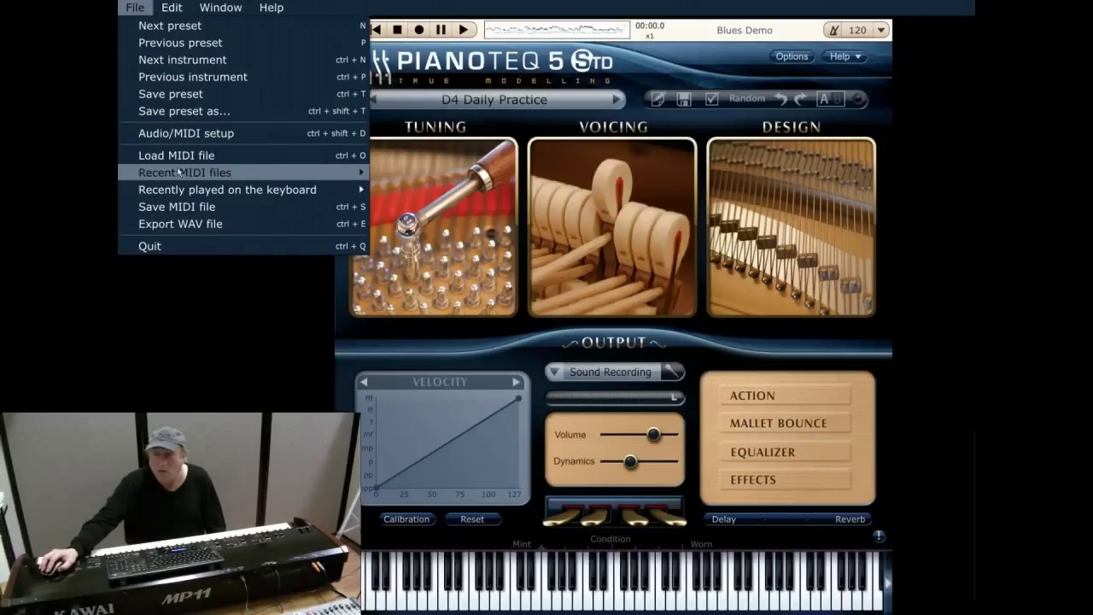
mouse_move(162, 9)
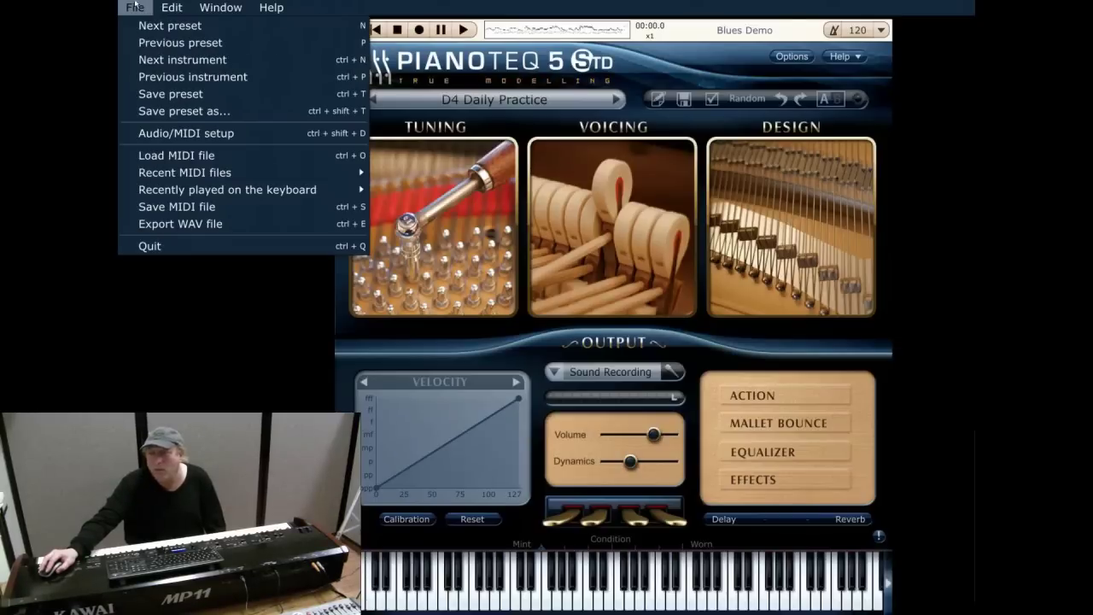
mouse_move(197, 190)
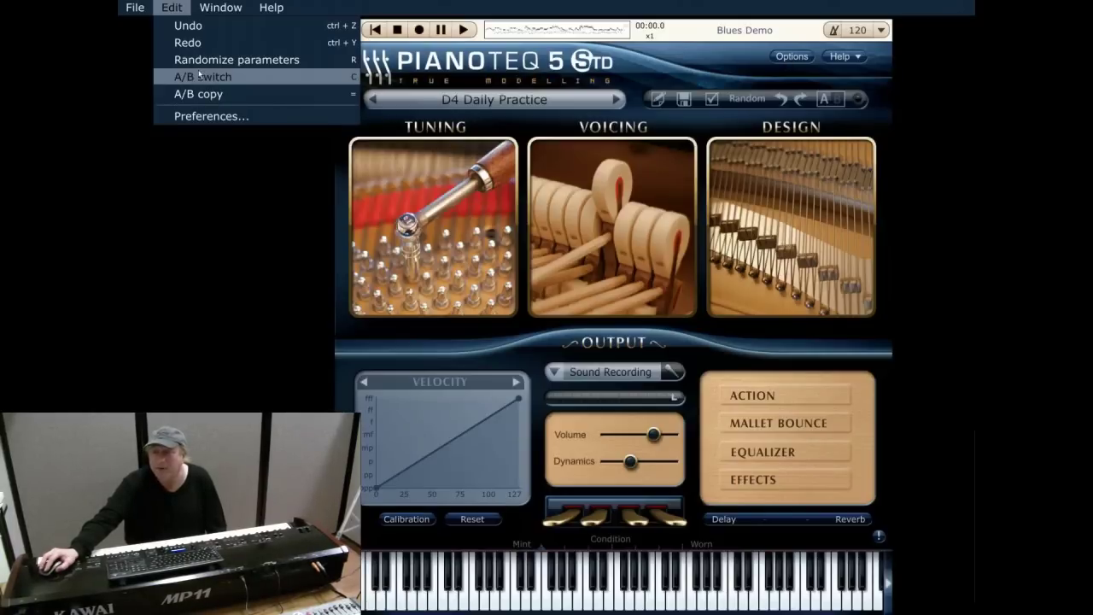
Review the options for audio devices, MIDI mappings, performance, instrument packs and general settings, including the whole list of instrument packs
left_click(786, 60)
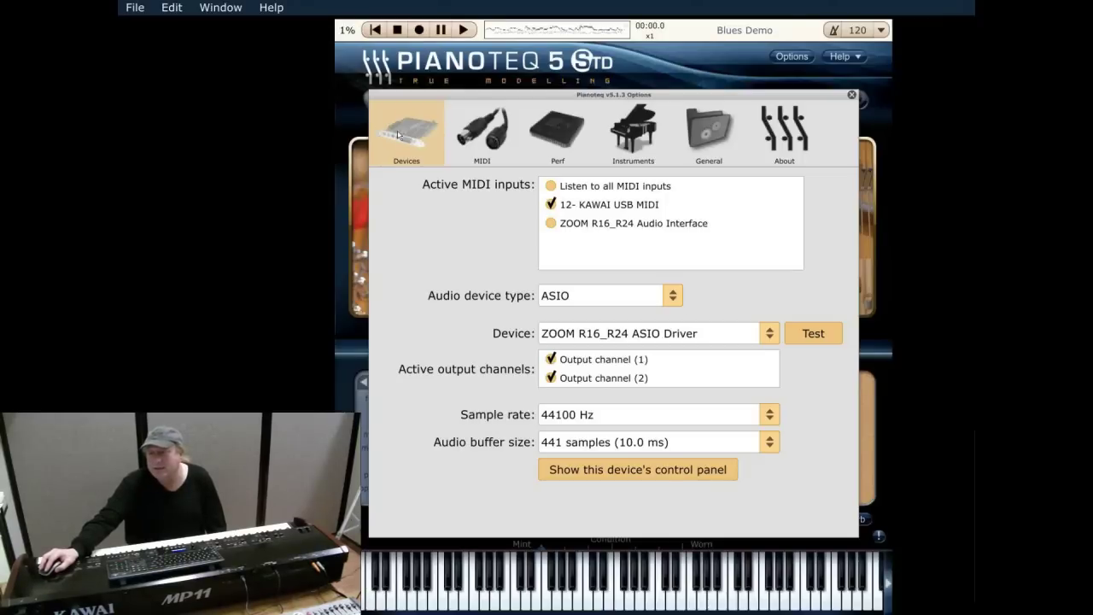
left_click(474, 136)
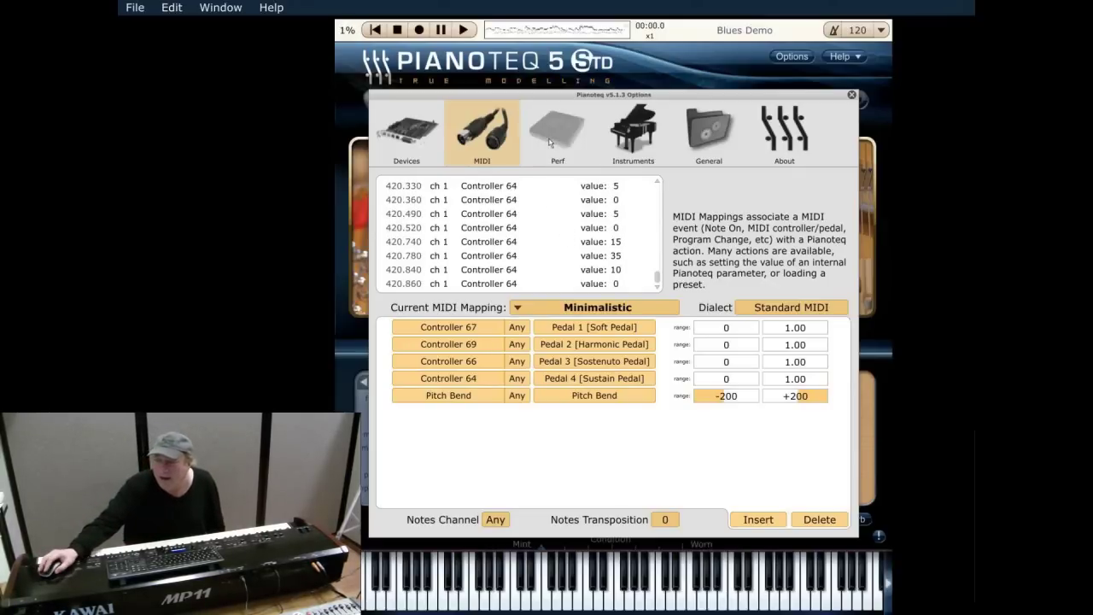
left_click(551, 142)
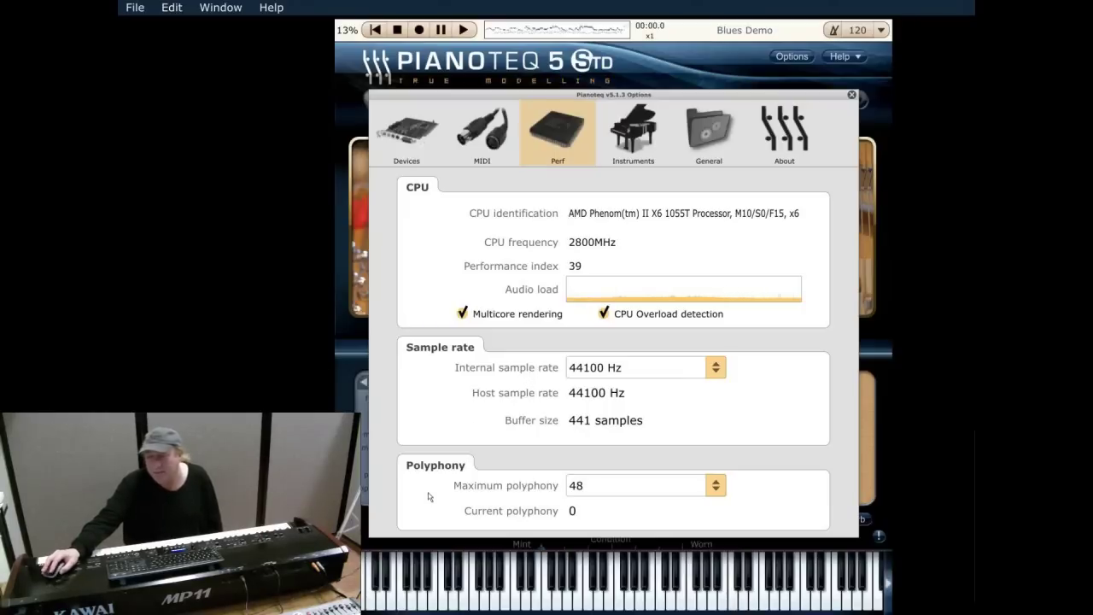
left_click(633, 130)
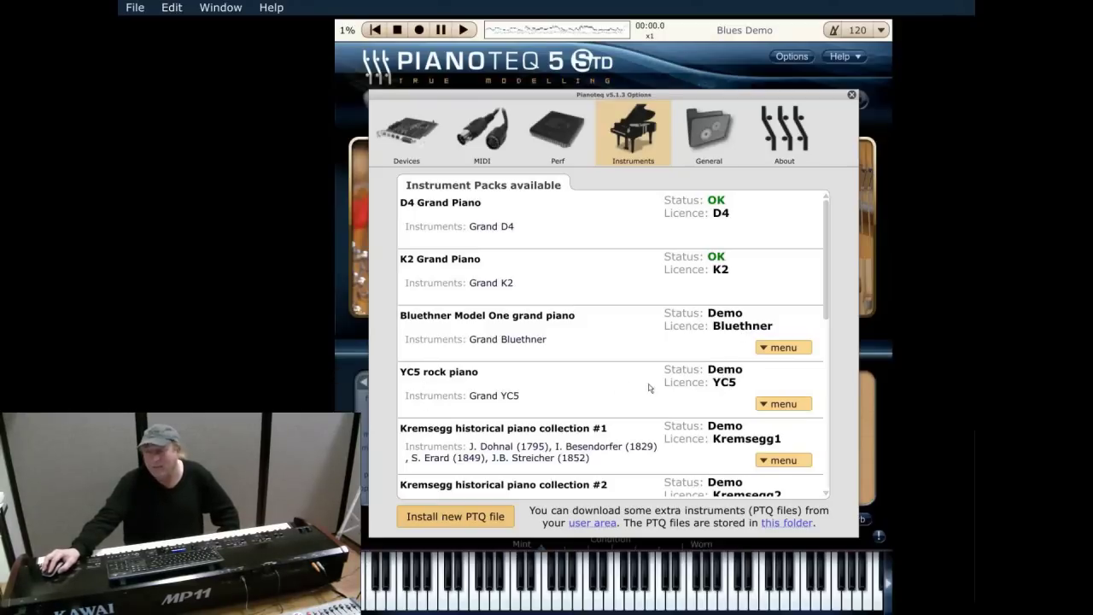
scroll(620, 429, "down", 5)
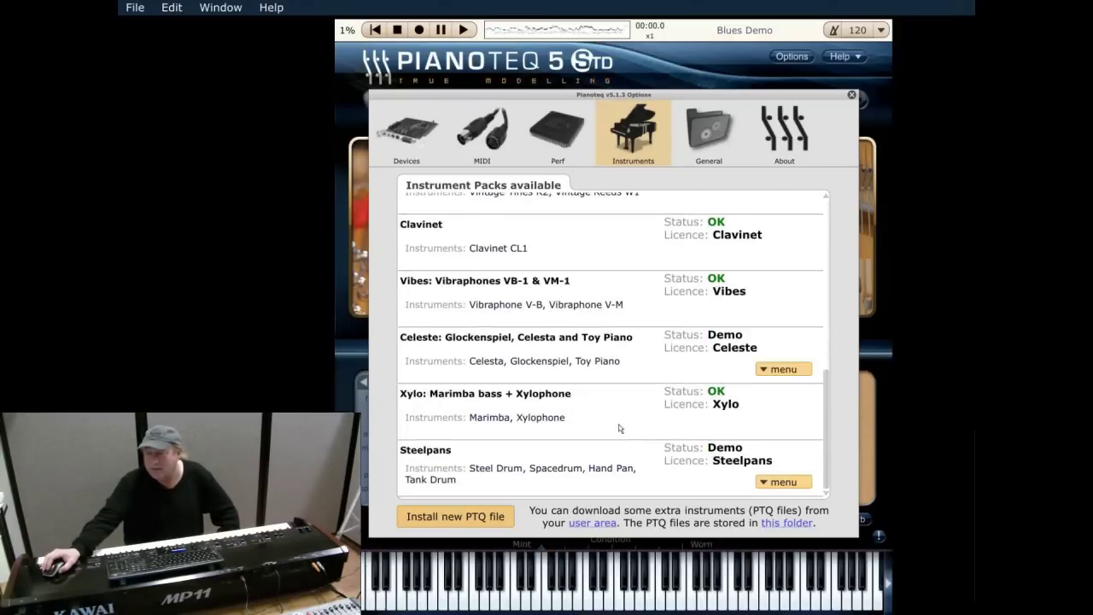
scroll(620, 429, "up", 5)
scroll(621, 428, "down", 2)
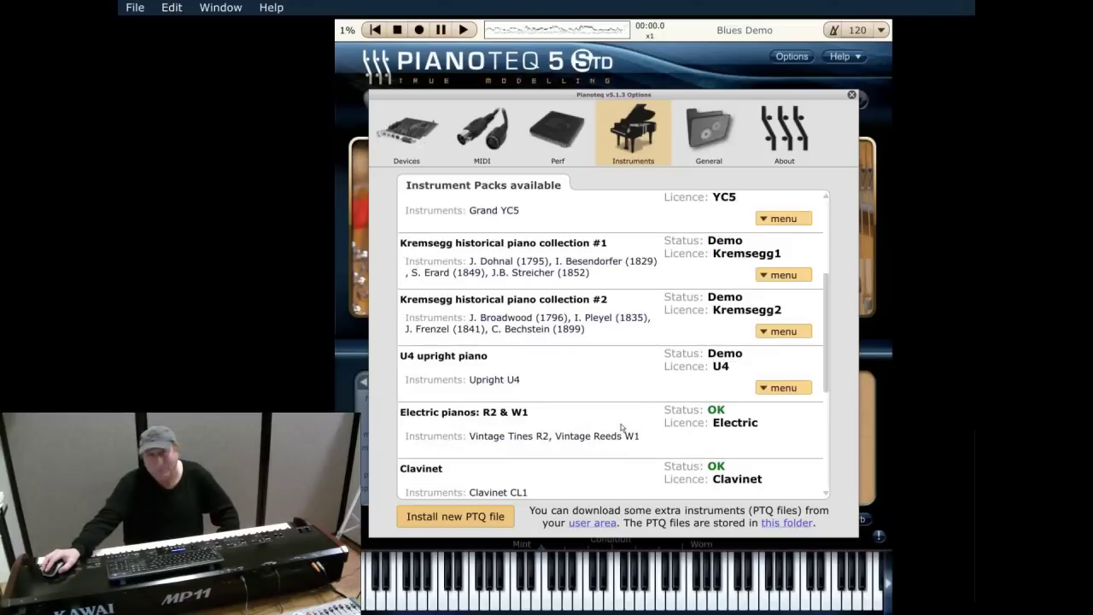
scroll(622, 428, "up", 3)
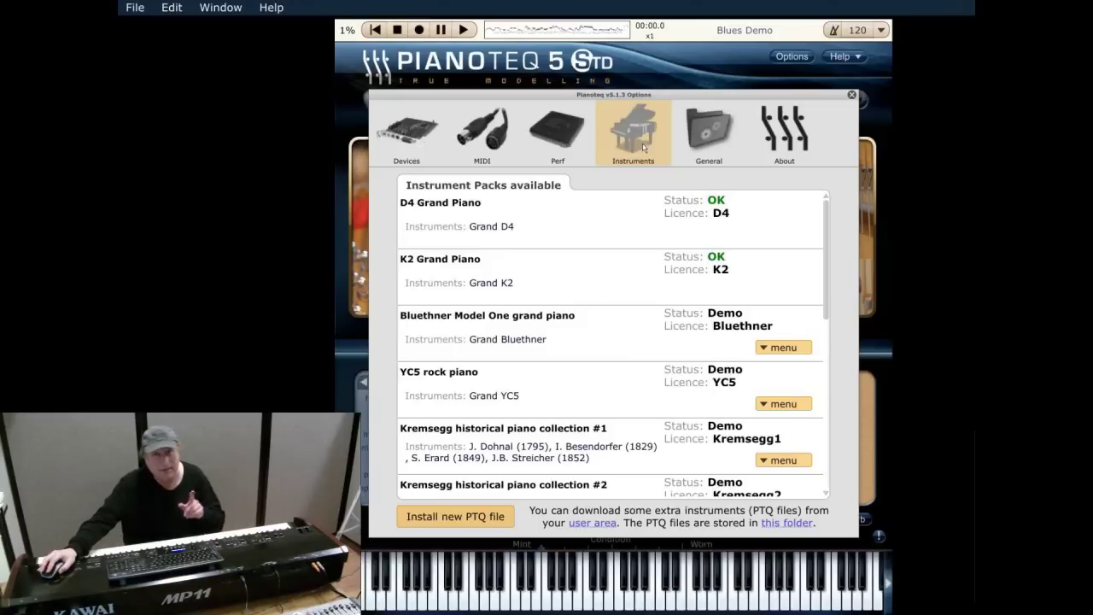
left_click(710, 133)
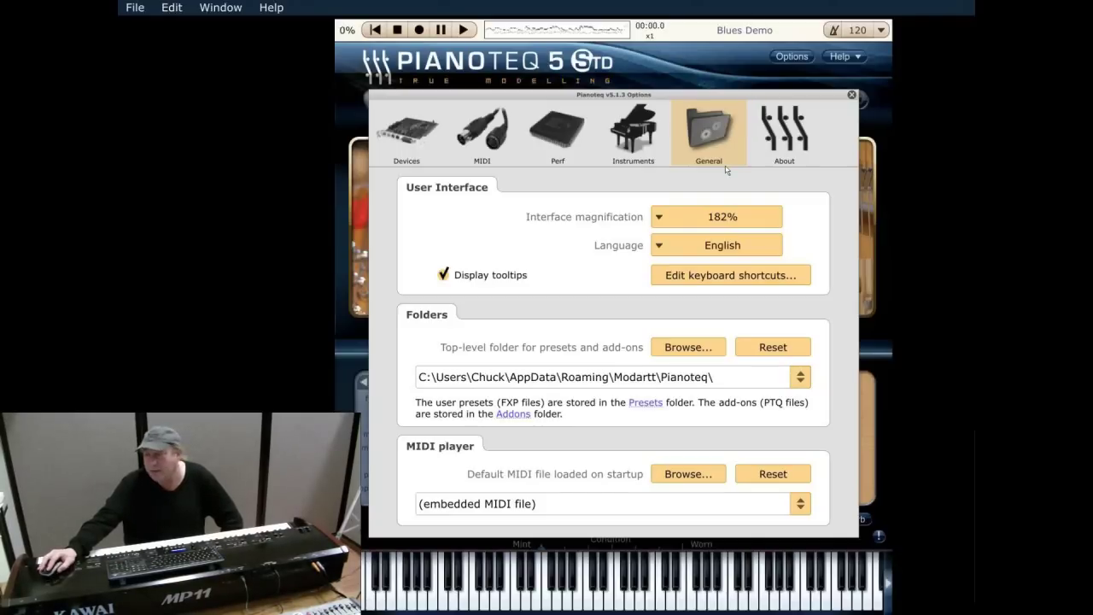
left_click(851, 96)
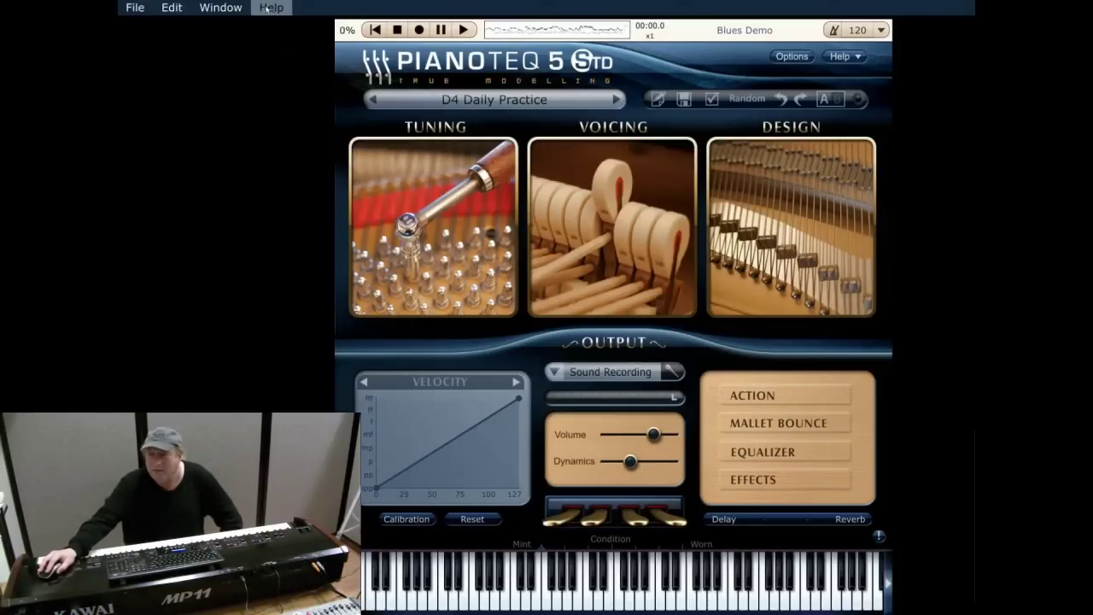
left_click(163, 9)
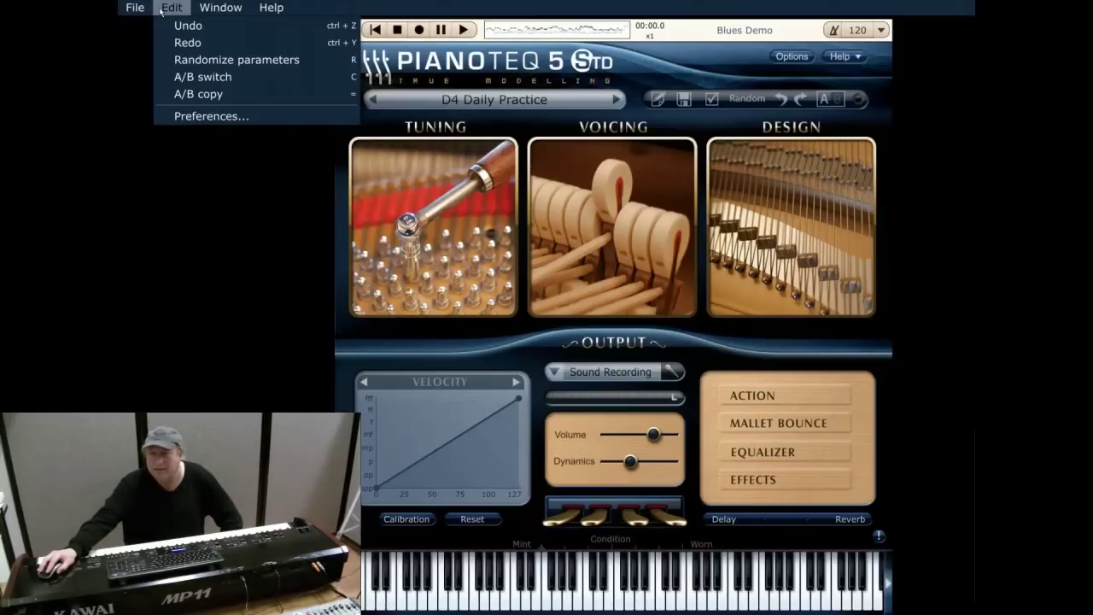
mouse_move(207, 10)
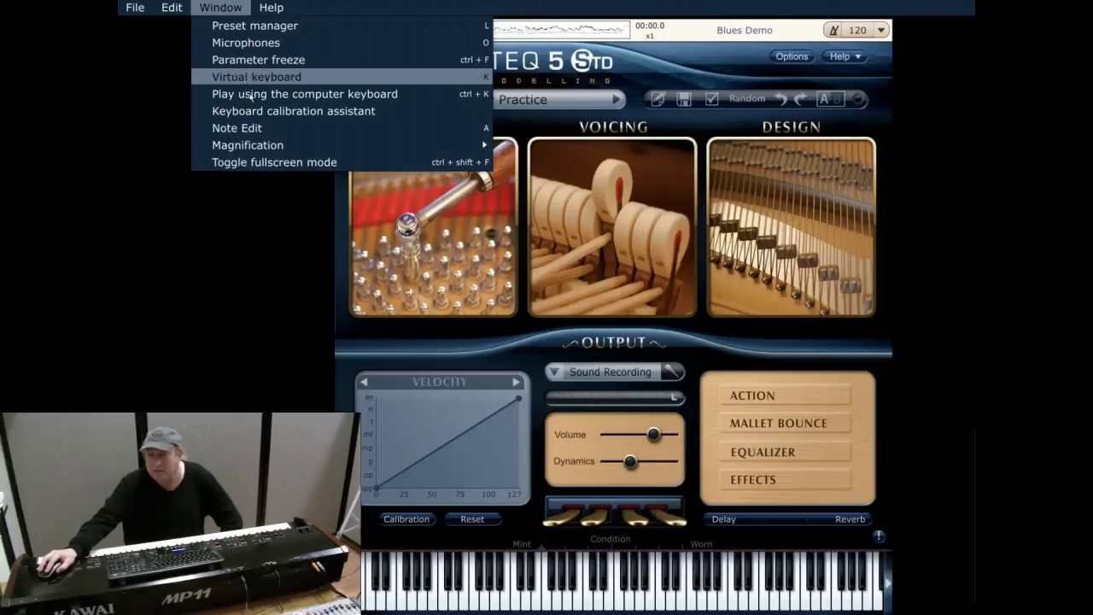
key("Right")
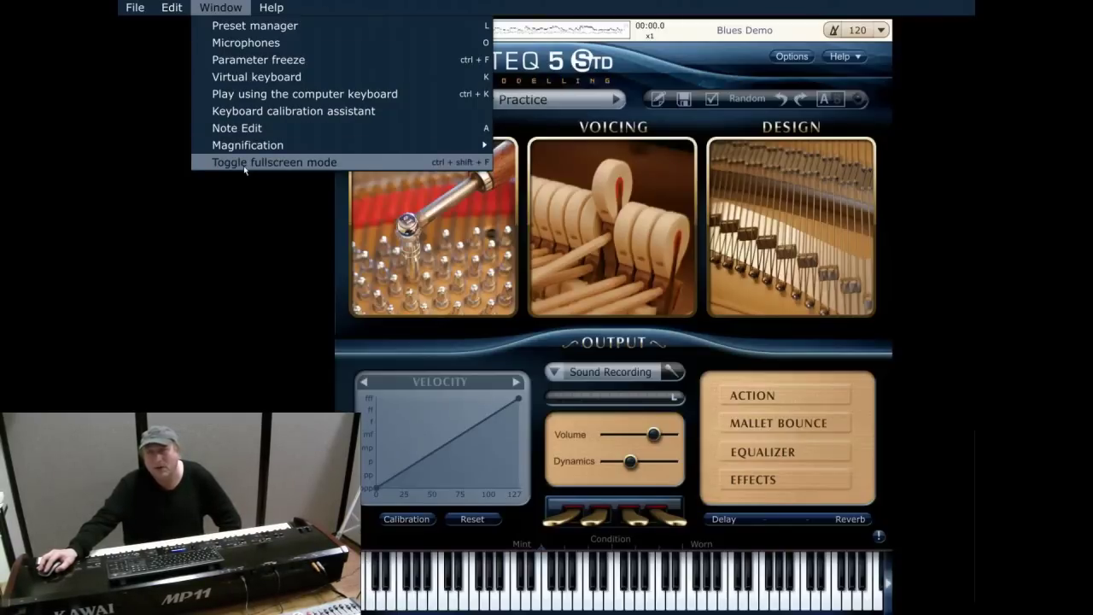
mouse_move(274, 9)
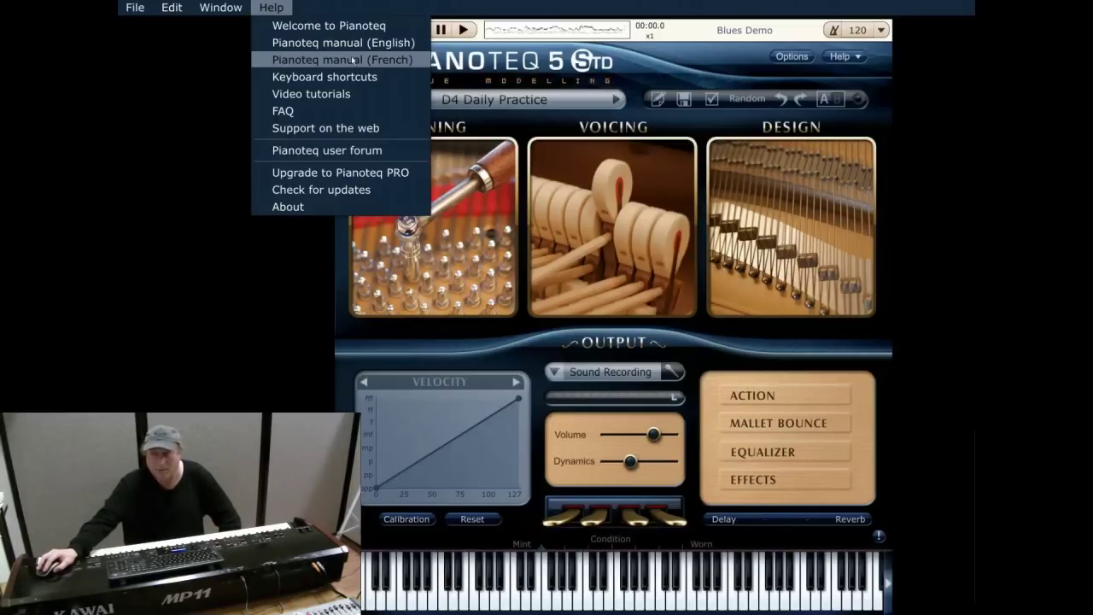
left_click(171, 121)
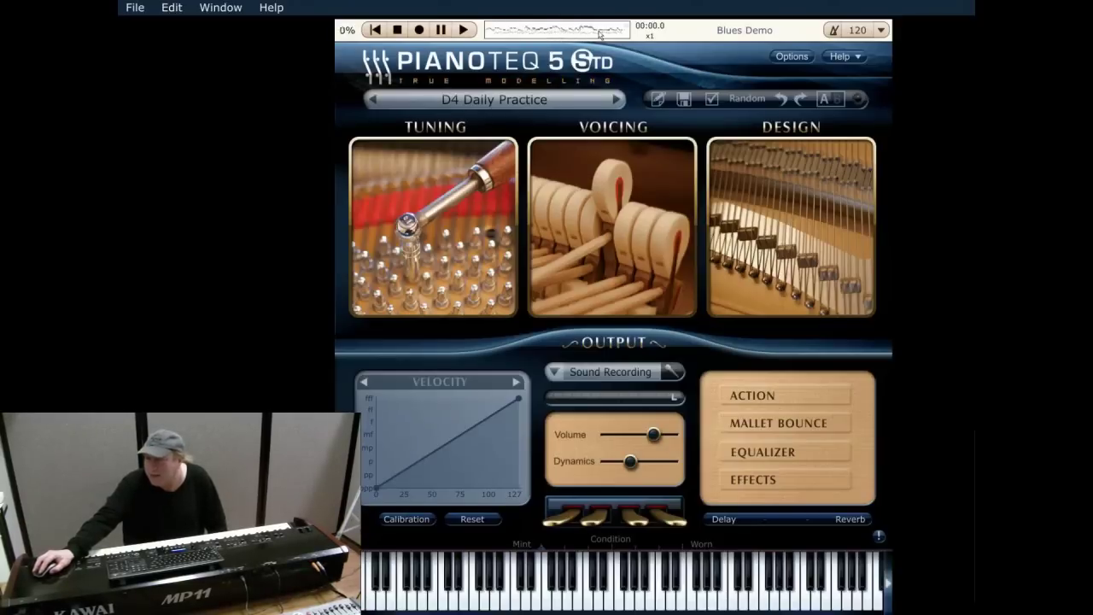
Check the MIDI player's list of recent MIDI files and recent keyboard performances
left_click(742, 38)
left_click(741, 38)
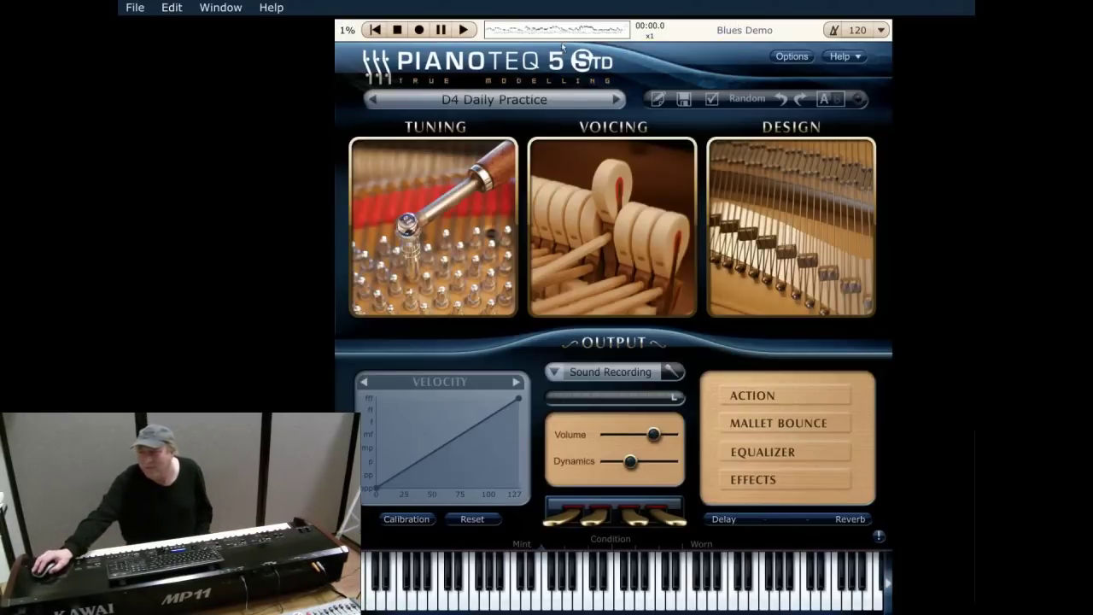
left_click(740, 34)
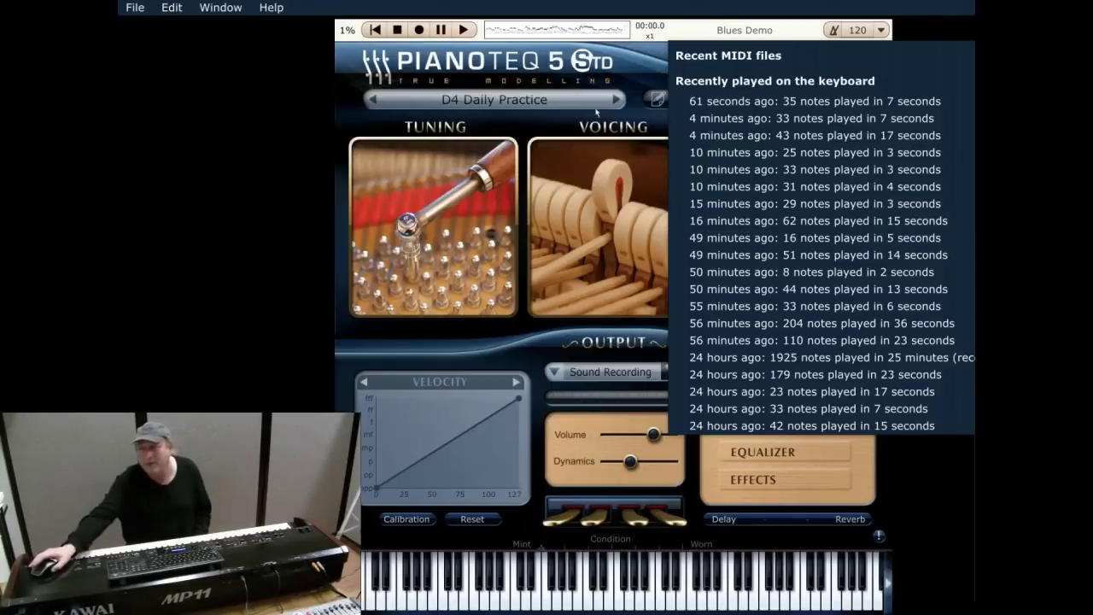
left_click(772, 30)
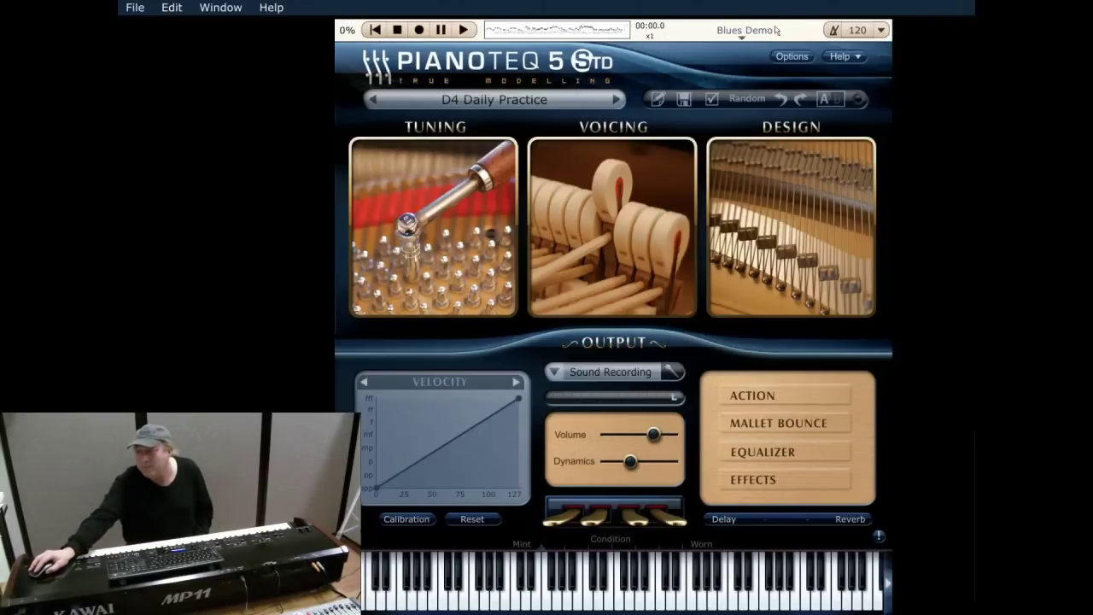
Start playback of the Blues Demo and load the D4 Blues preset of the Grand D4
left_click(464, 30)
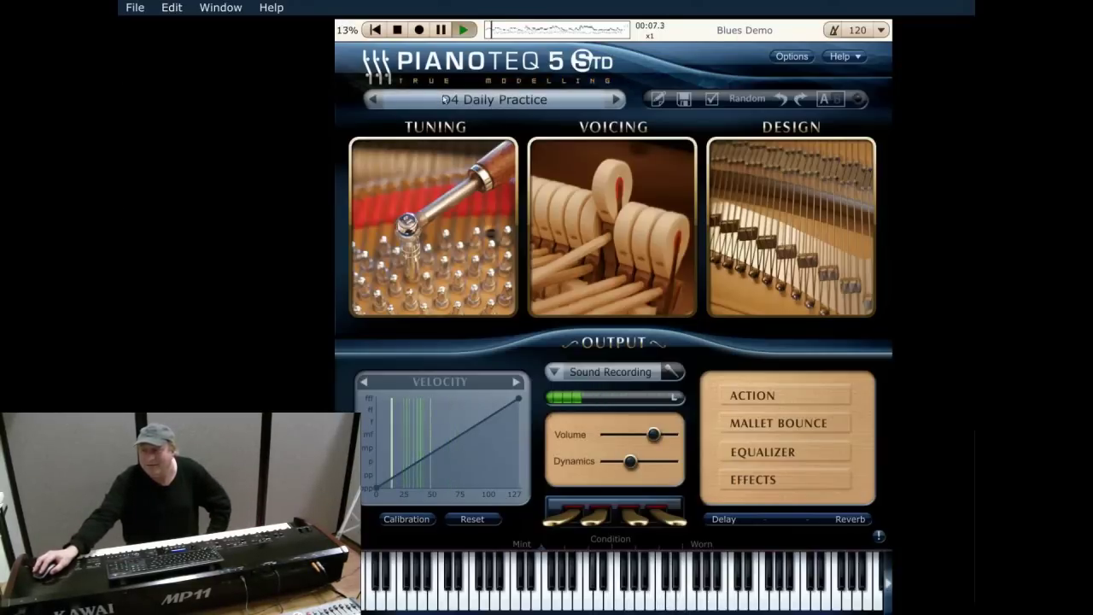
left_click(501, 99)
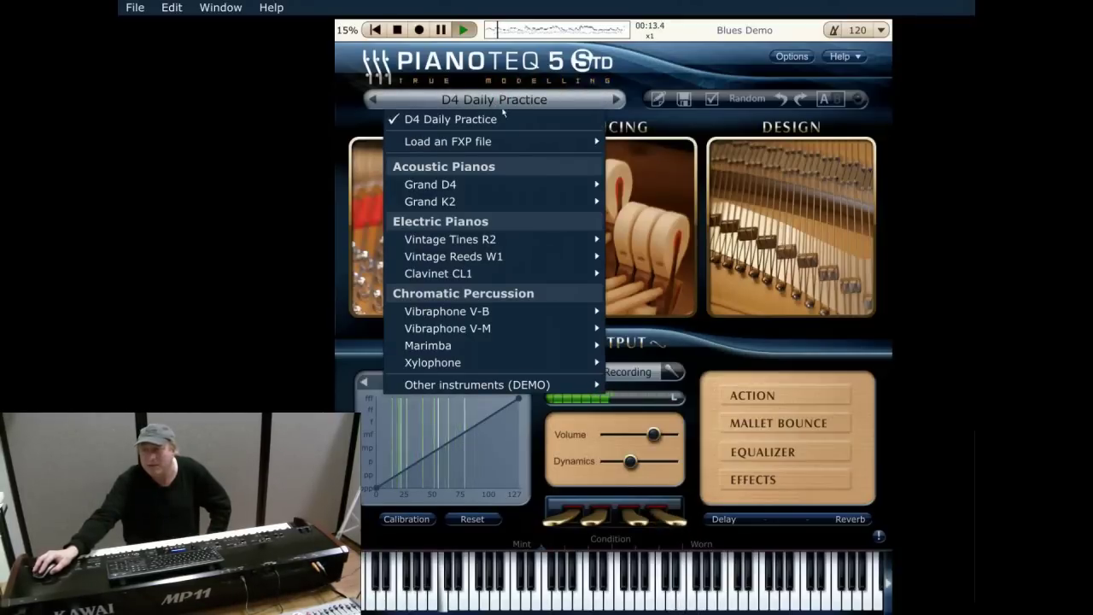
mouse_move(433, 185)
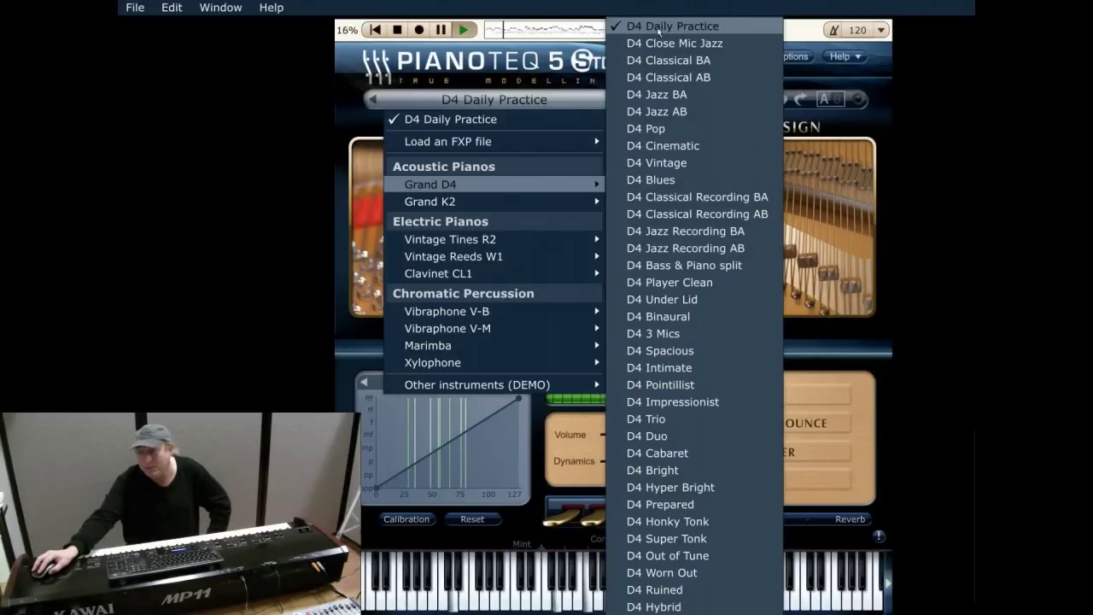
left_click(650, 180)
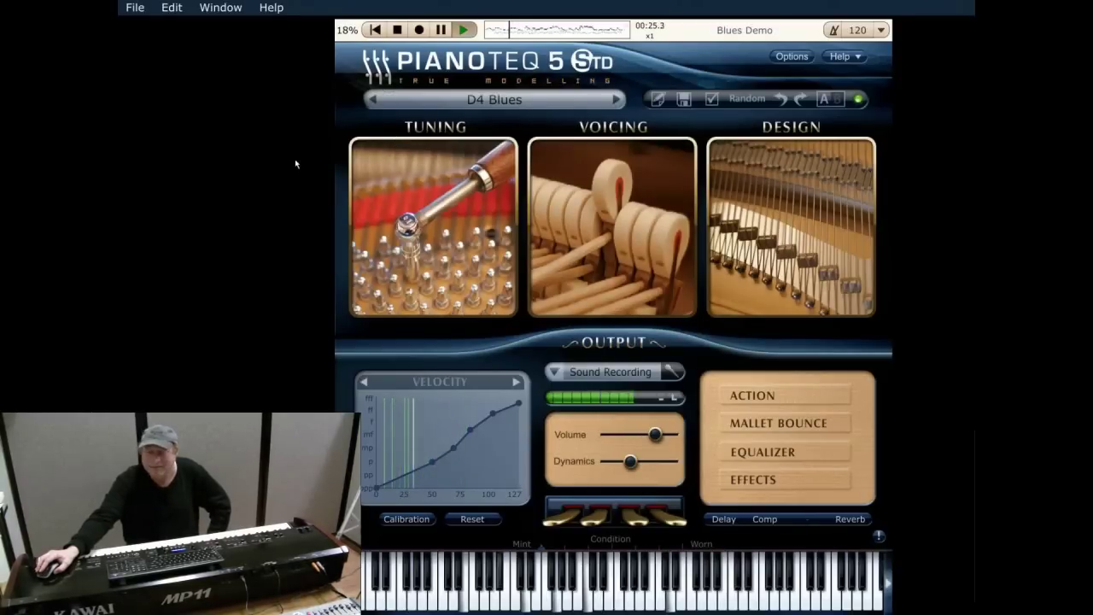
Load the D4 Impressionist preset while the demo is playing, and stop playback after listening to it
left_click(572, 107)
mouse_move(540, 182)
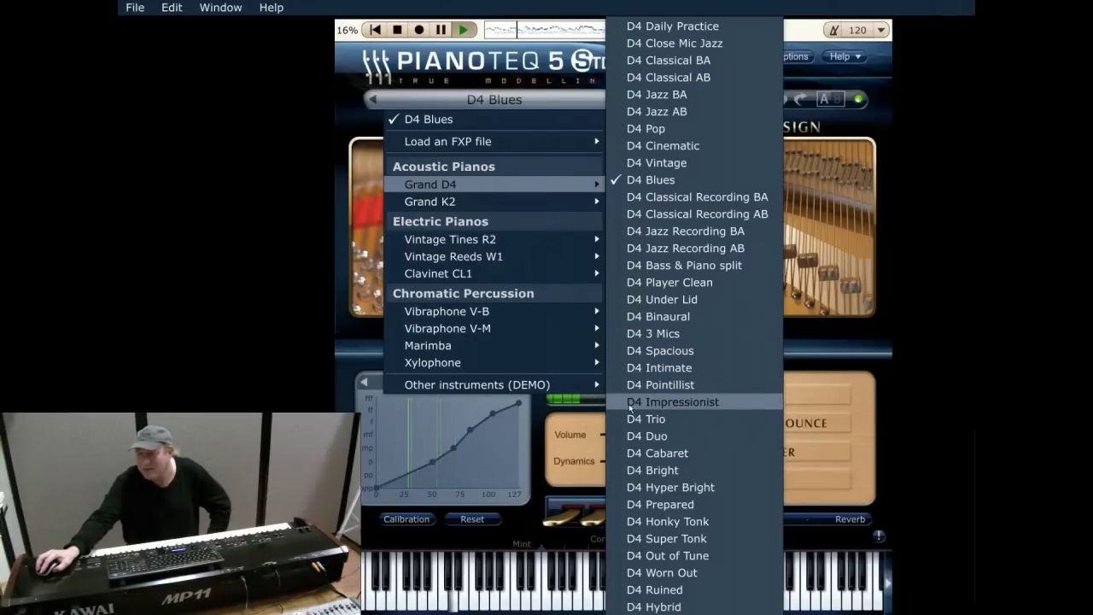
left_click(658, 401)
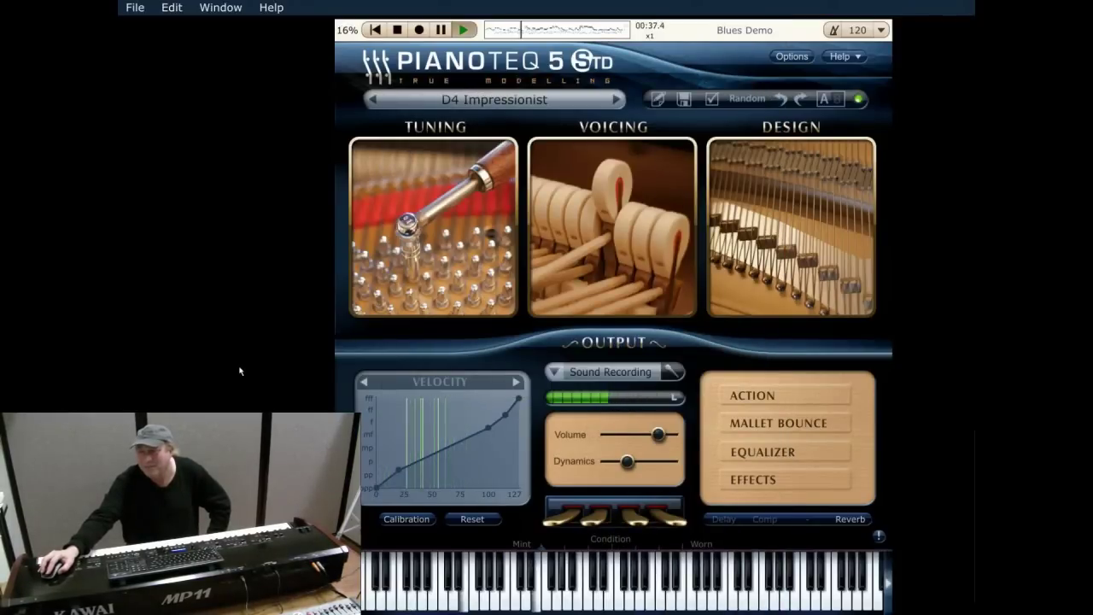
left_click(398, 30)
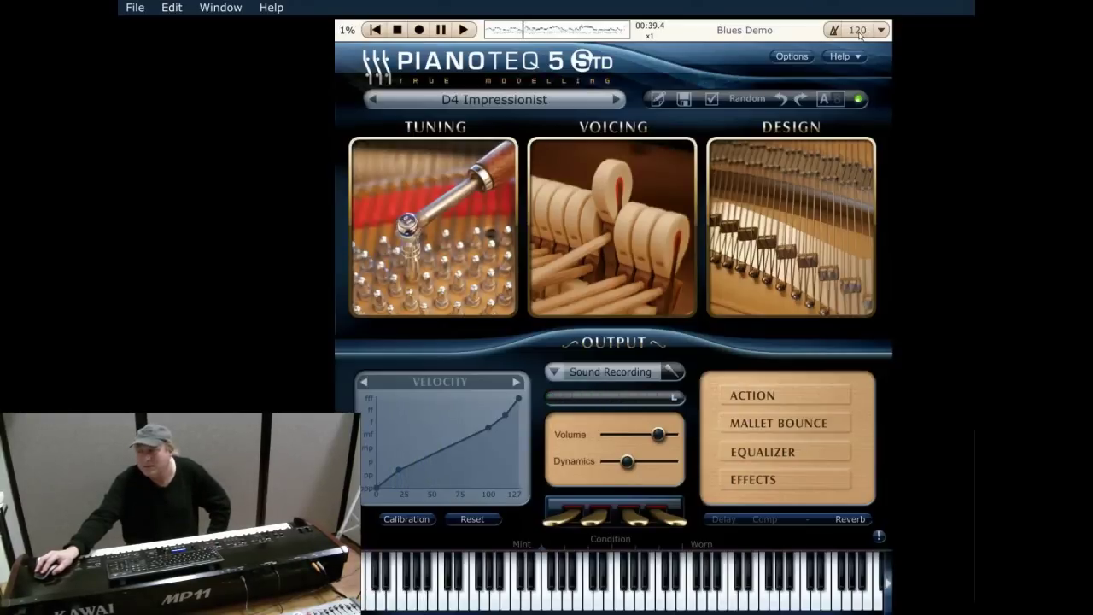
Try the metronome on and off and set its tempo to 120 bpm
left_click(833, 31)
left_click(833, 30)
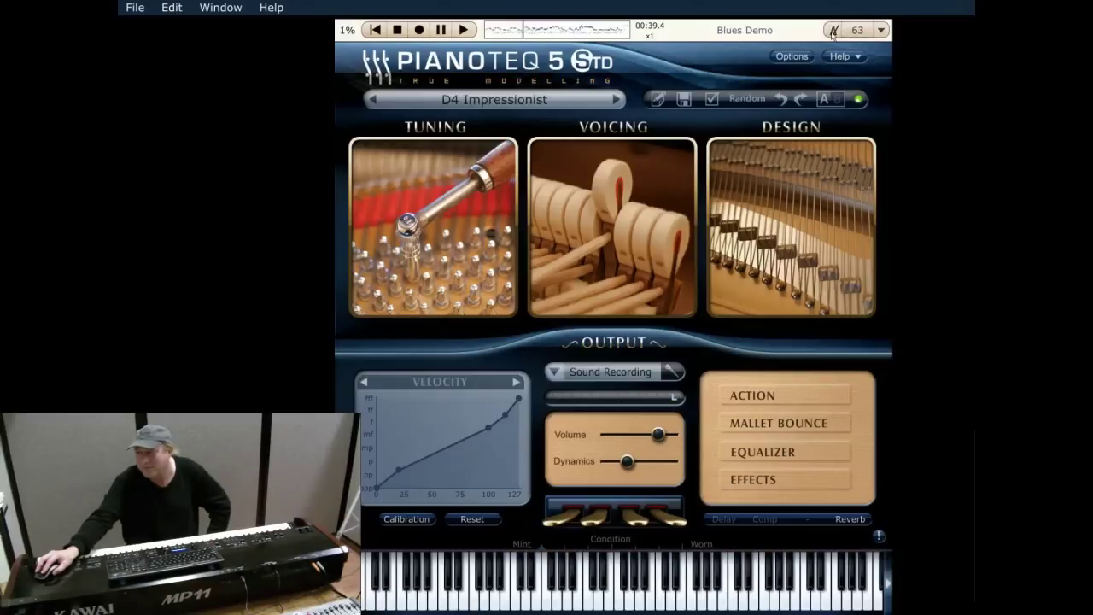
left_click(881, 30)
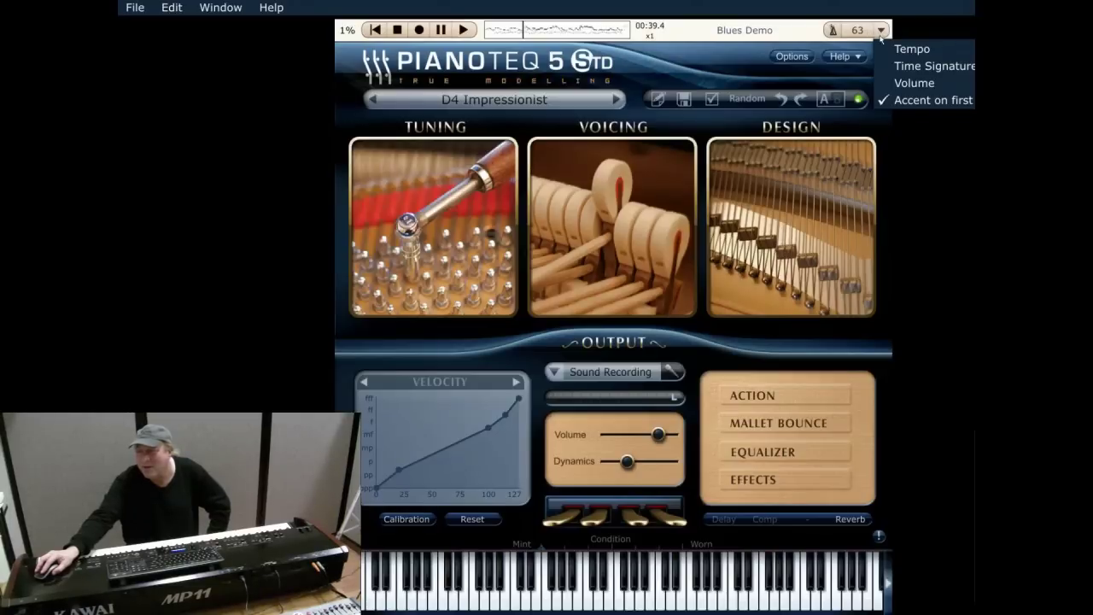
mouse_move(903, 50)
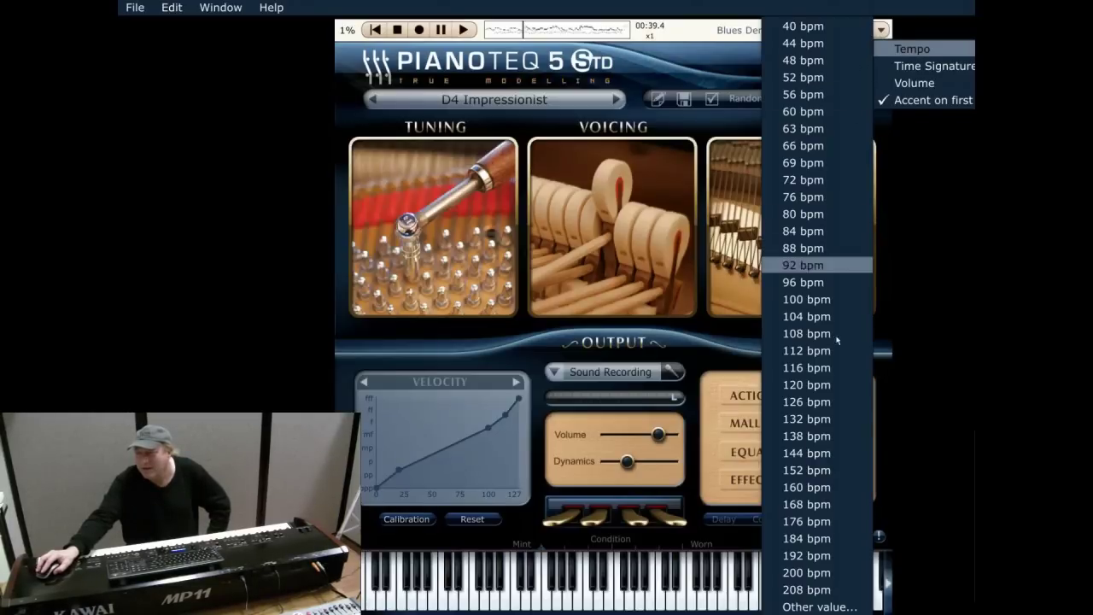
left_click(822, 385)
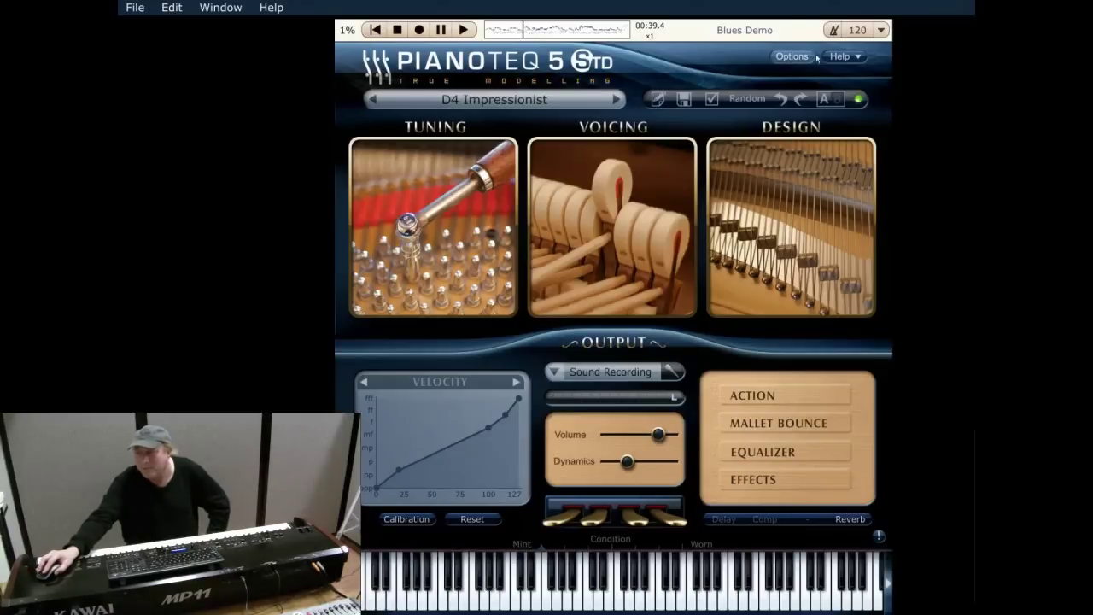
Browse the acoustic, electric, percussion and demo instrument presets, and load the Bluethner Daily preset of the Grand Bluethner
left_click(445, 102)
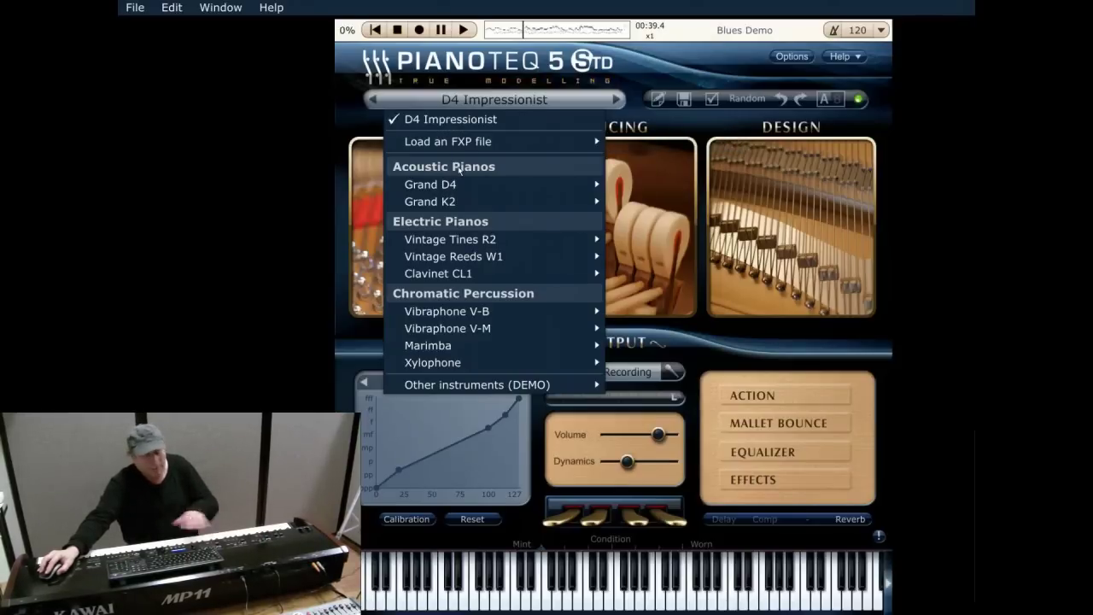
mouse_move(455, 190)
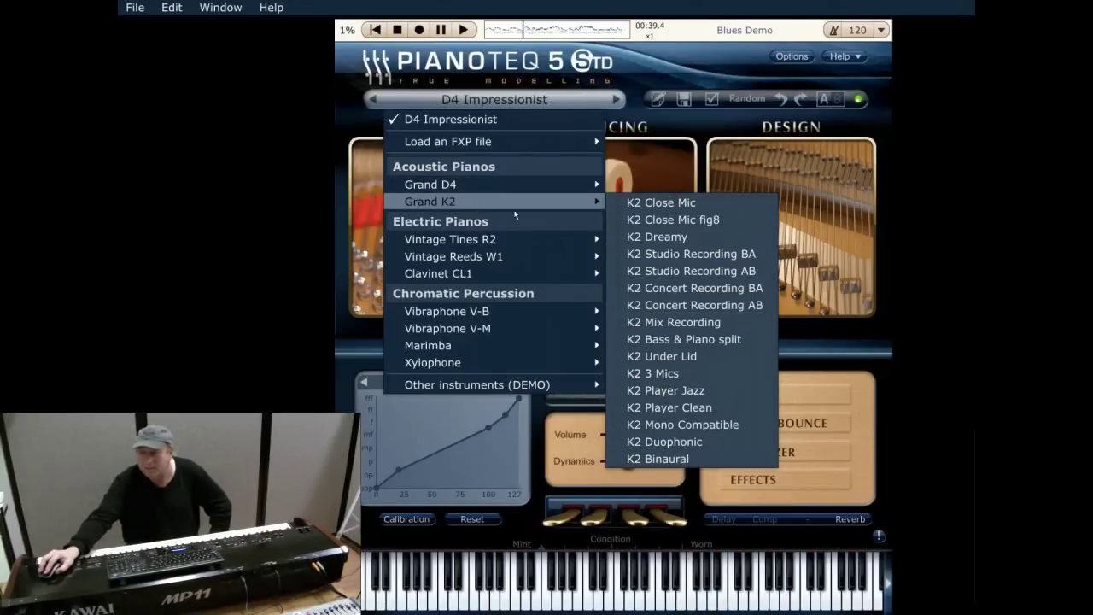
mouse_move(475, 246)
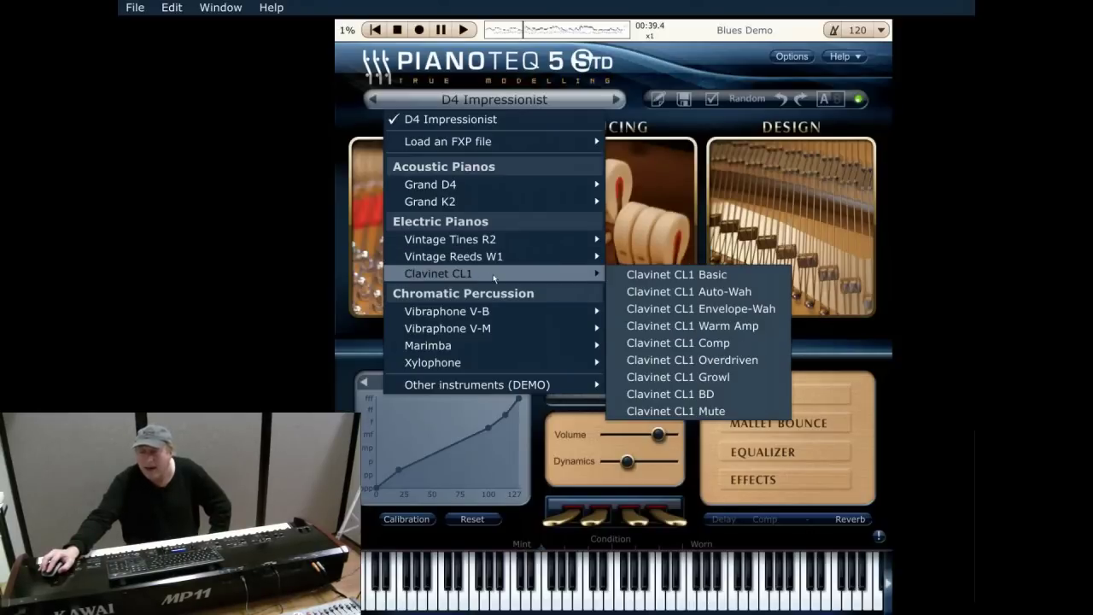
mouse_move(504, 316)
mouse_move(452, 347)
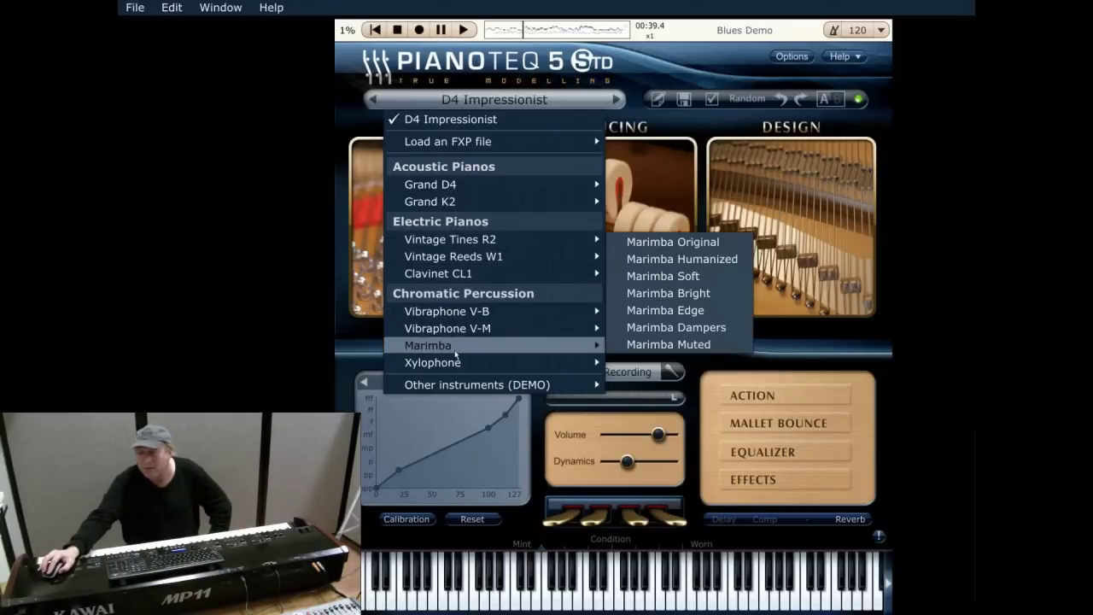
mouse_move(468, 386)
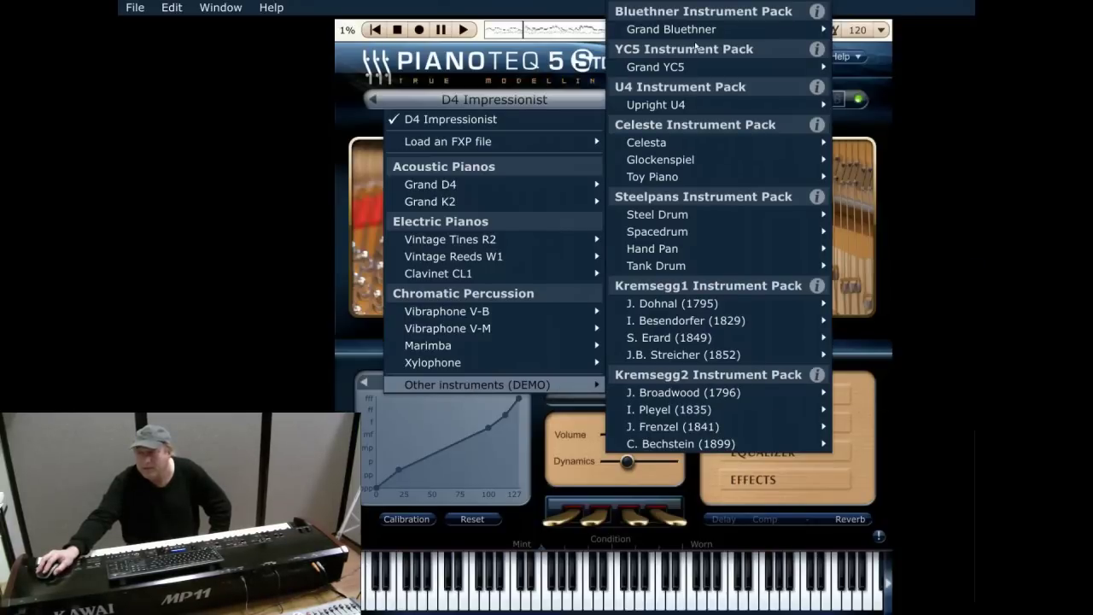
mouse_move(698, 38)
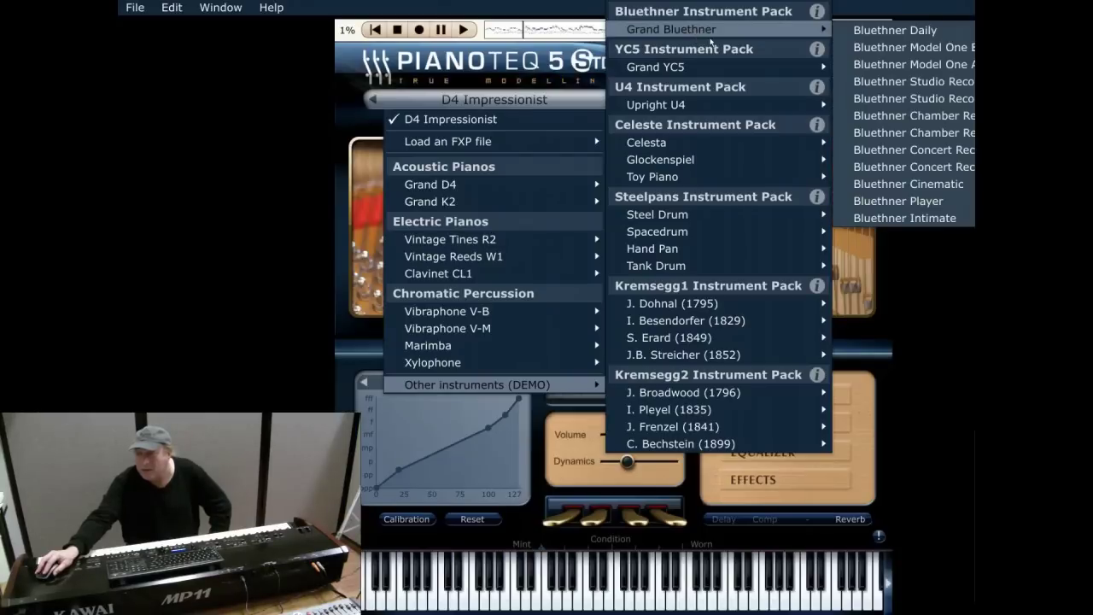
left_click(876, 40)
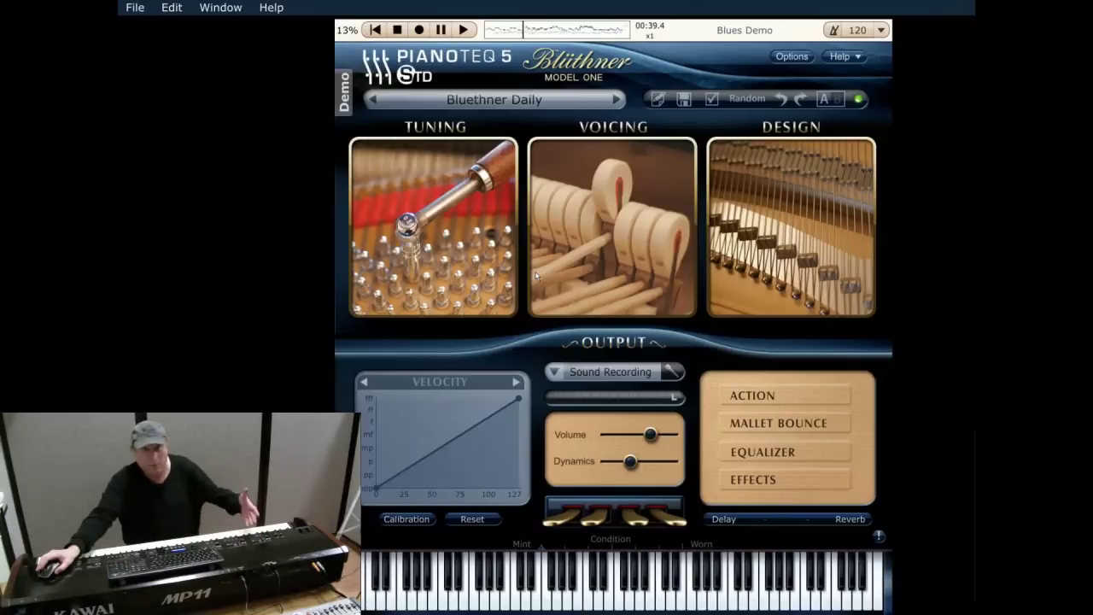
Load the C. Bechstein 440 preset from the C. Bechstein (1899) demo instrument in the Kremsegg2 Instrument Pack
left_click(500, 96)
mouse_move(516, 386)
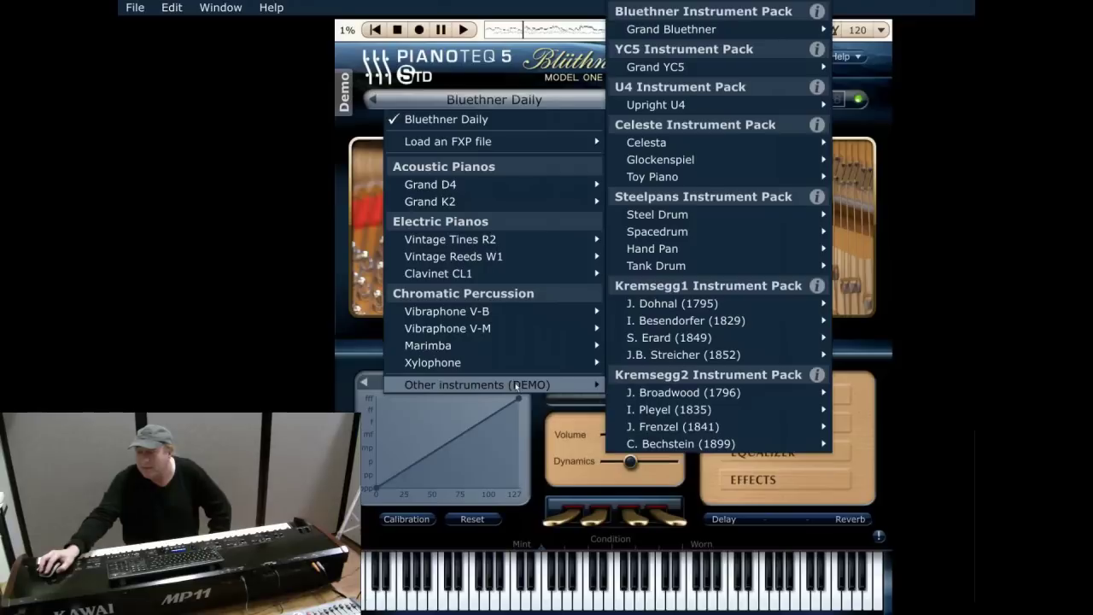
mouse_move(726, 445)
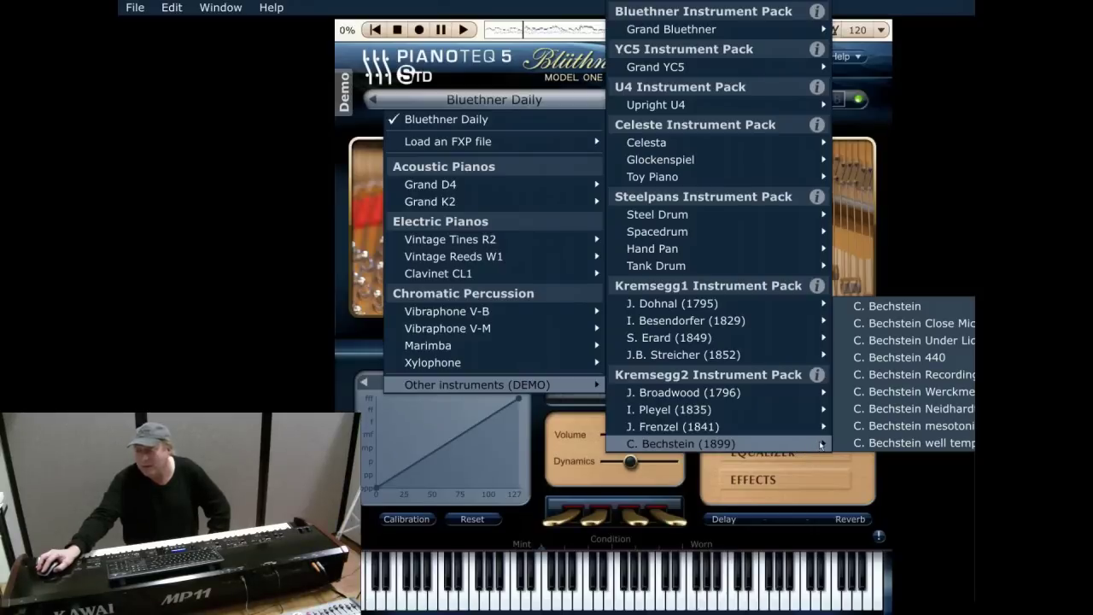
left_click(926, 359)
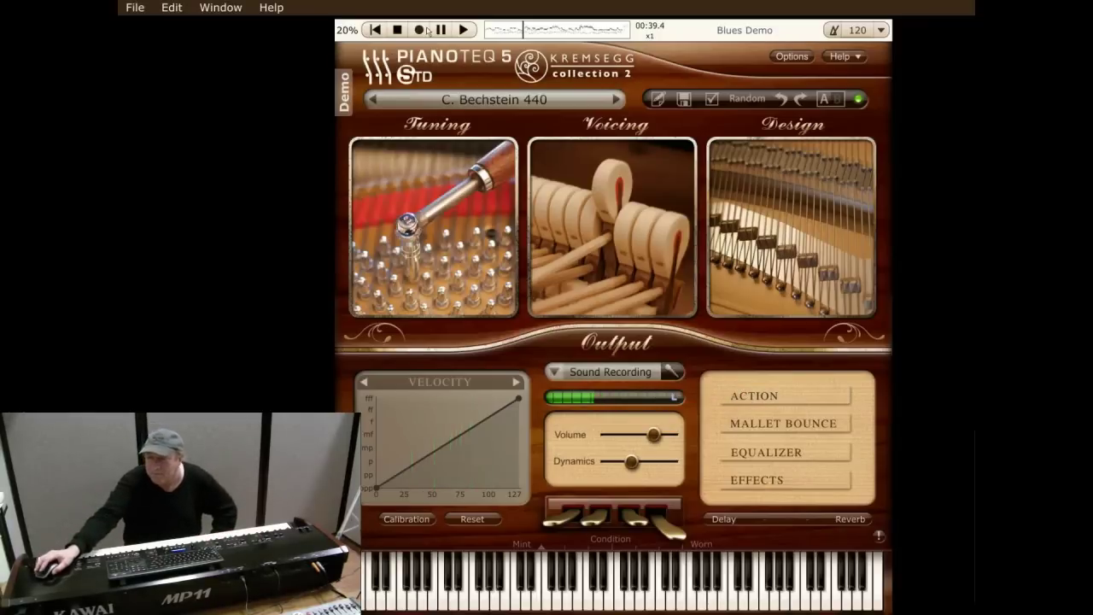
Load the R2 Sweet Flanger preset of the Vintage Tines R2 electric piano
left_click(520, 101)
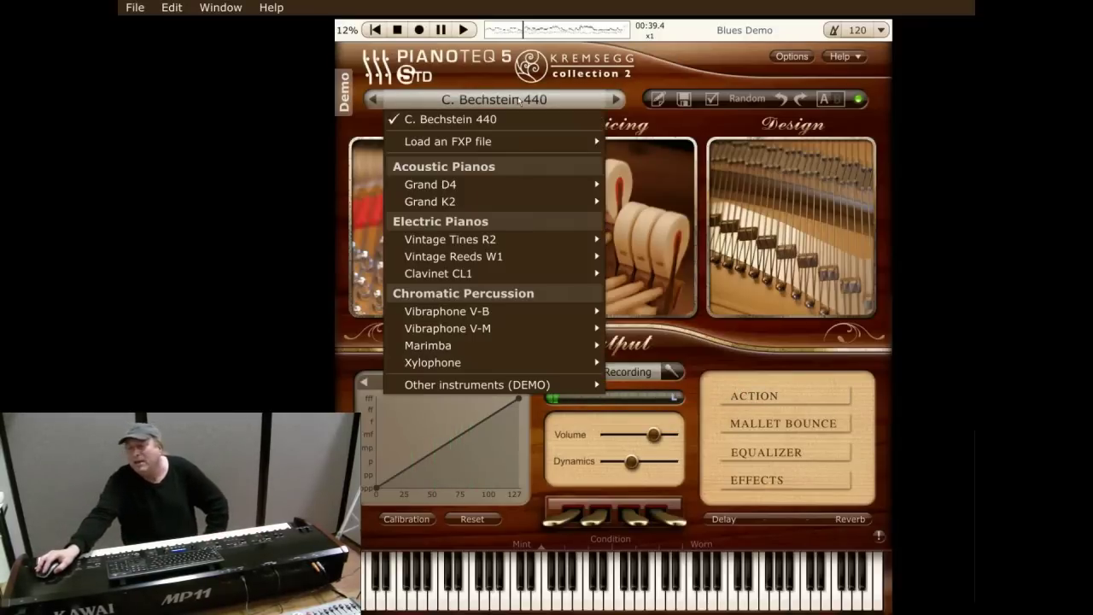
mouse_move(445, 240)
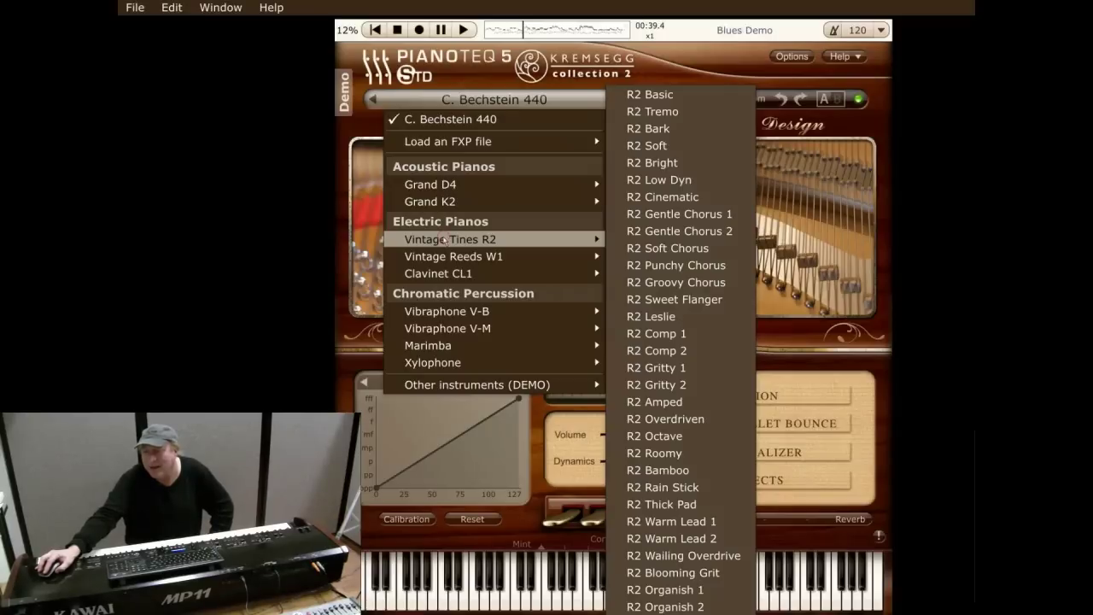
left_click(676, 299)
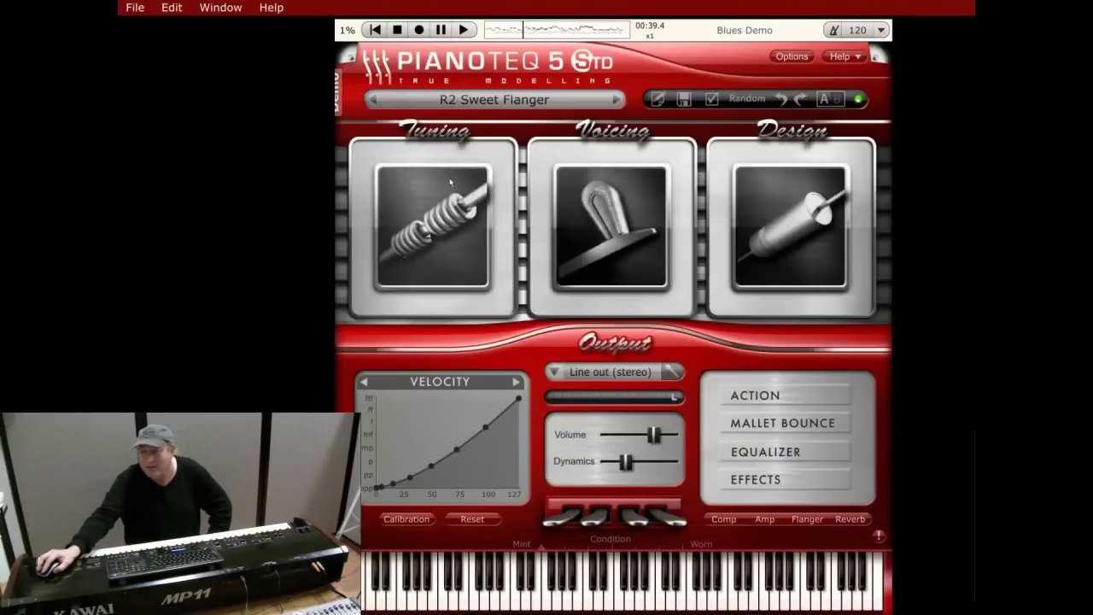
Look through the tuning, voicing and design parameters of the R2 Sweet Flanger preset
left_click(437, 144)
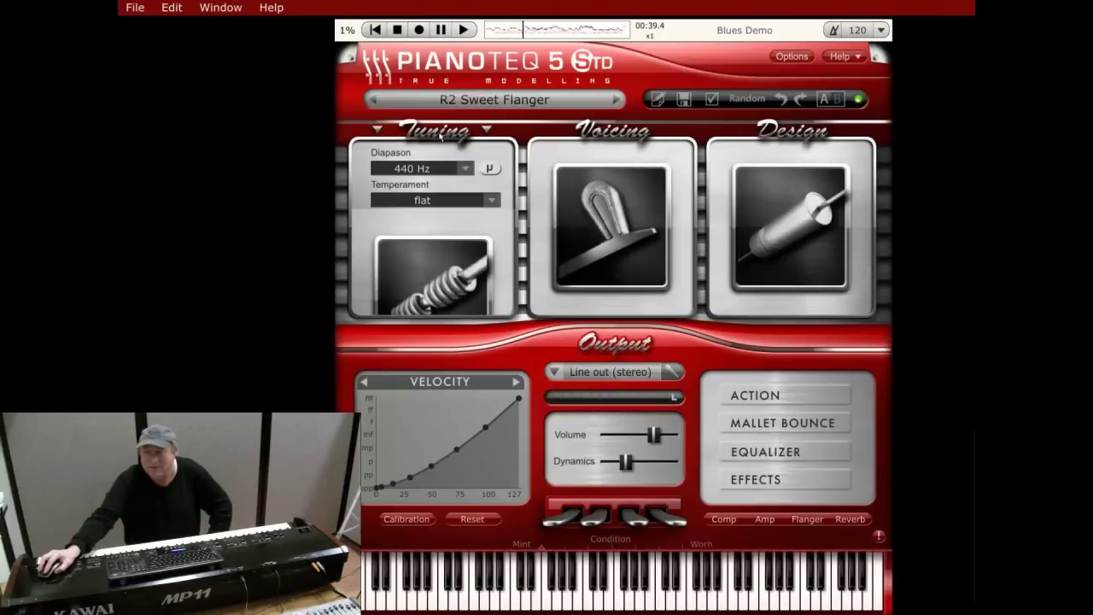
left_click(612, 137)
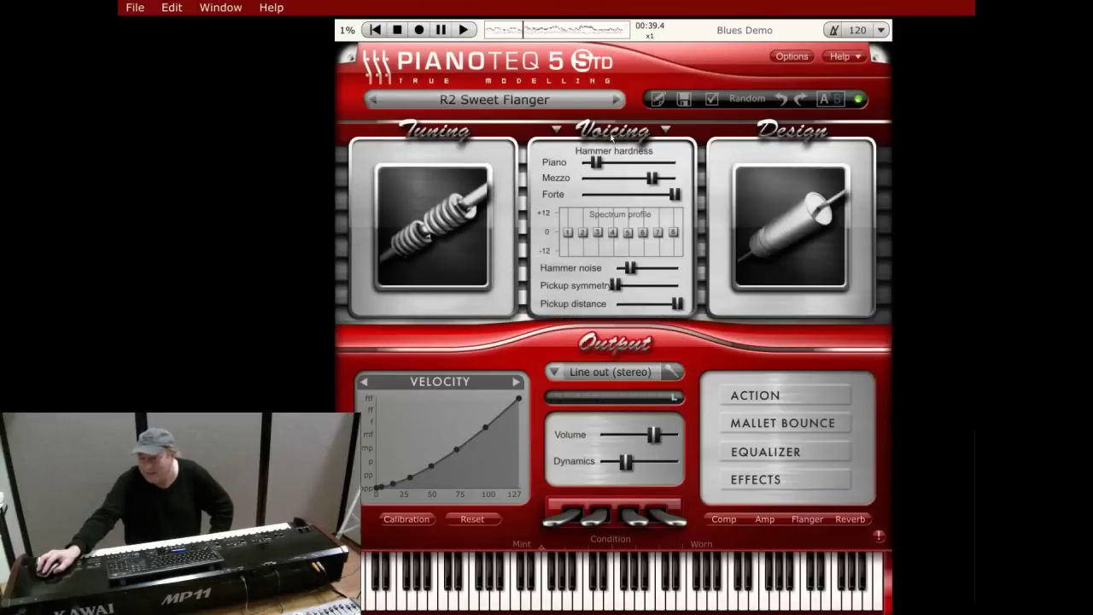
left_click(792, 136)
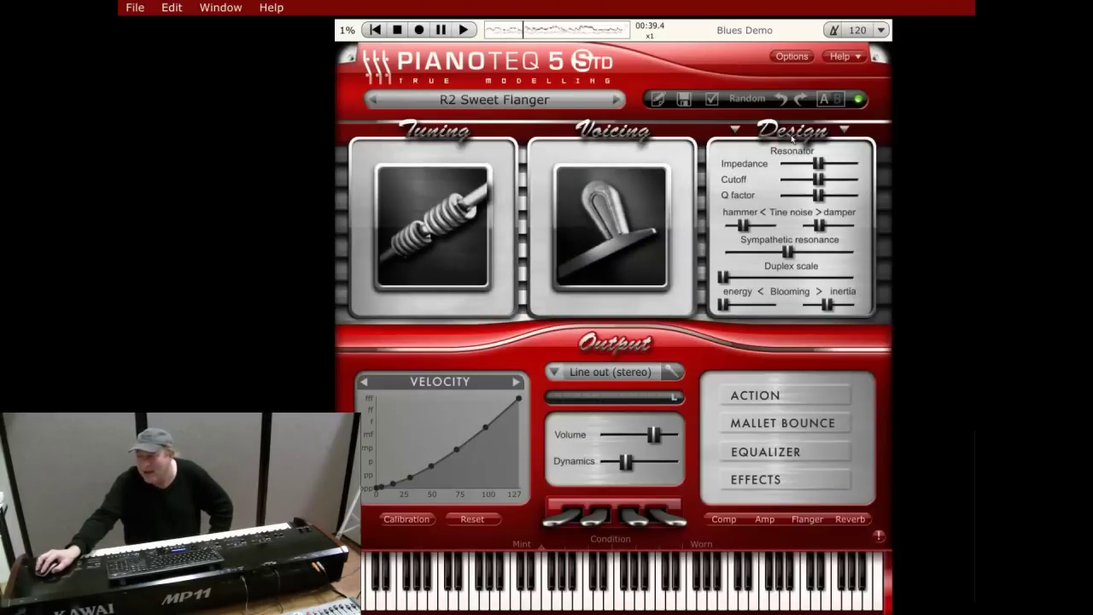
left_click(792, 138)
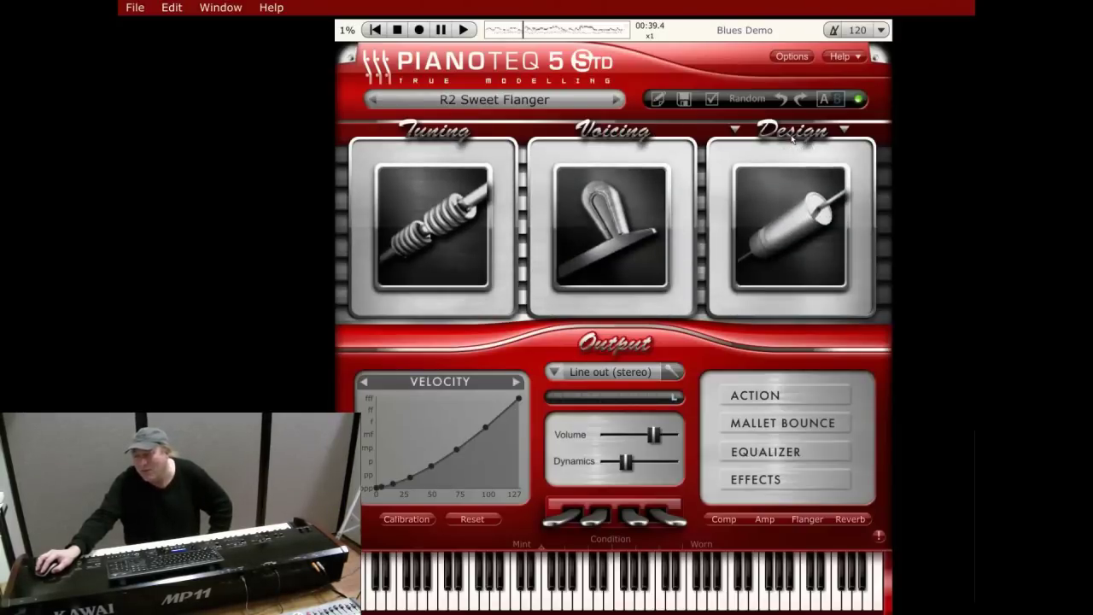
Load the Vibraphone V-B Humanized preset from the chromatic percussion instruments
left_click(494, 100)
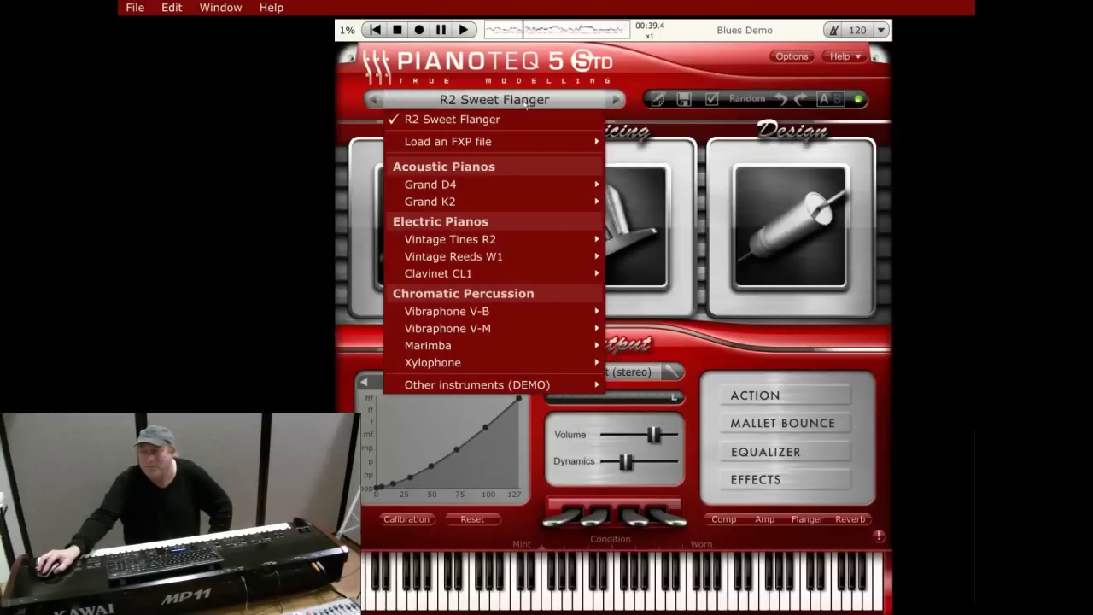
mouse_move(450, 317)
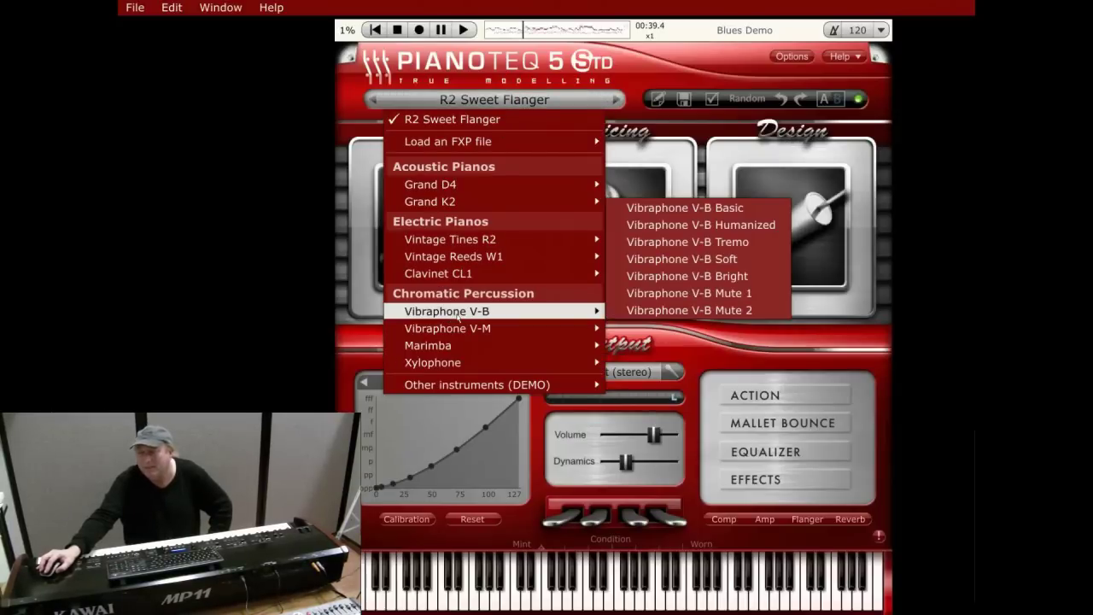
left_click(702, 225)
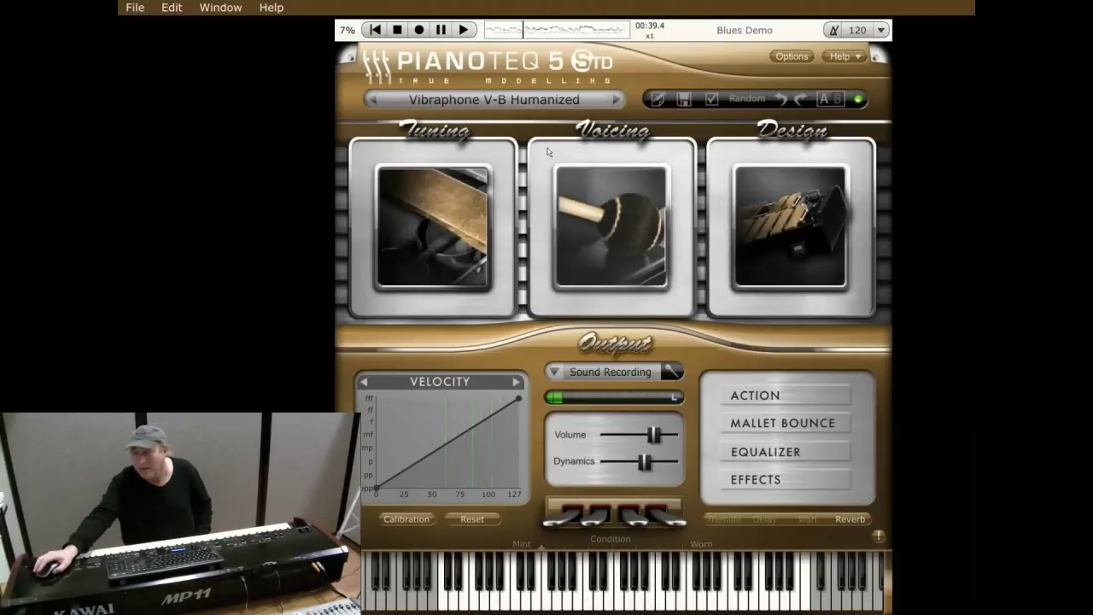
Look through the tuning, voicing and design parameters of the vibraphone preset
mouse_move(479, 175)
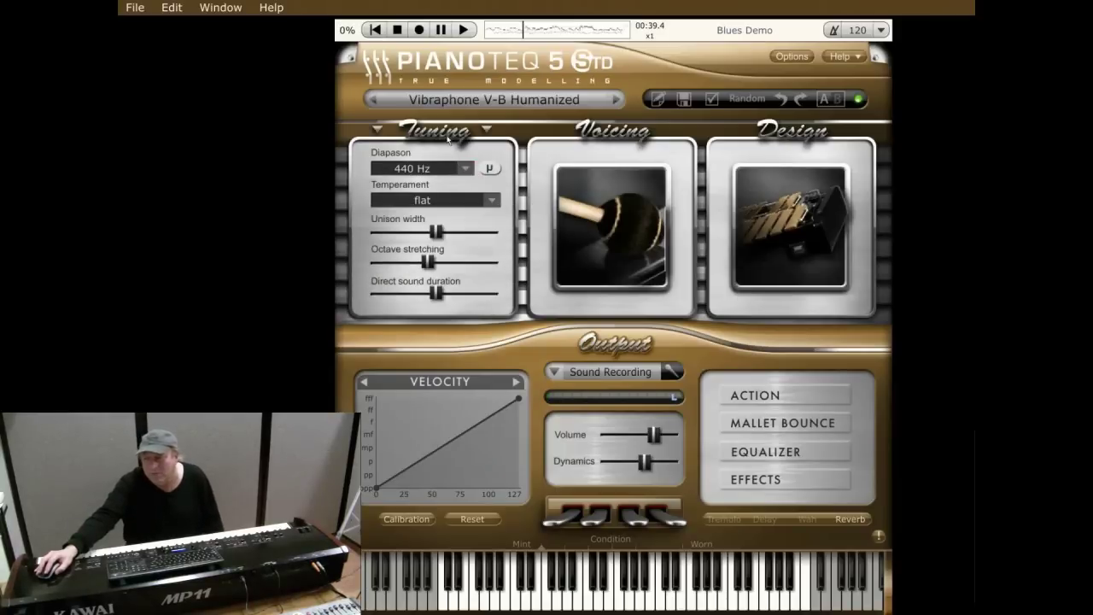
mouse_move(625, 132)
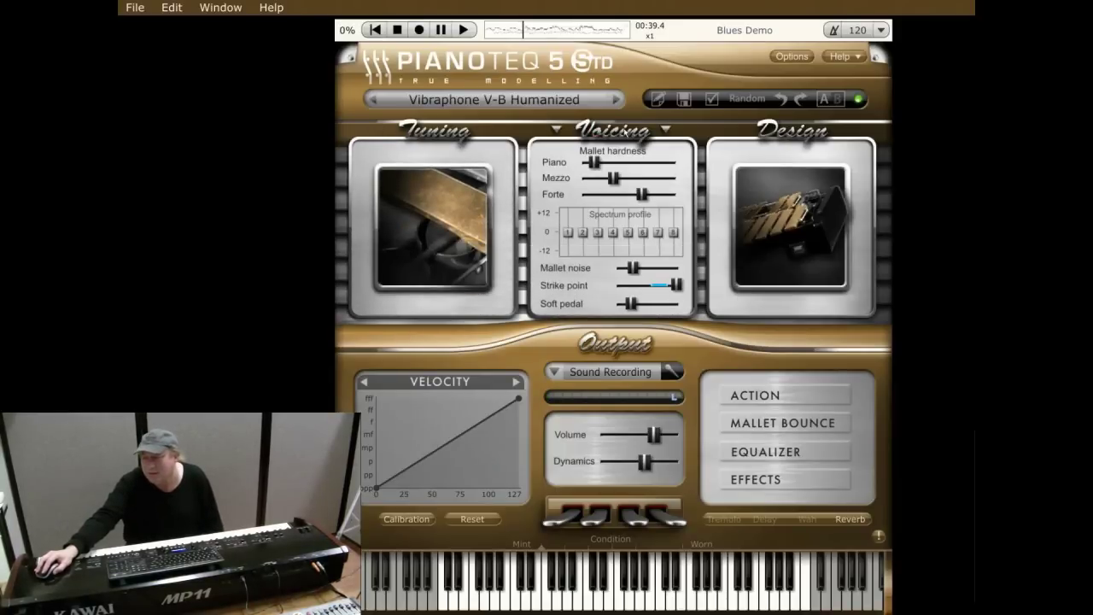
mouse_move(786, 130)
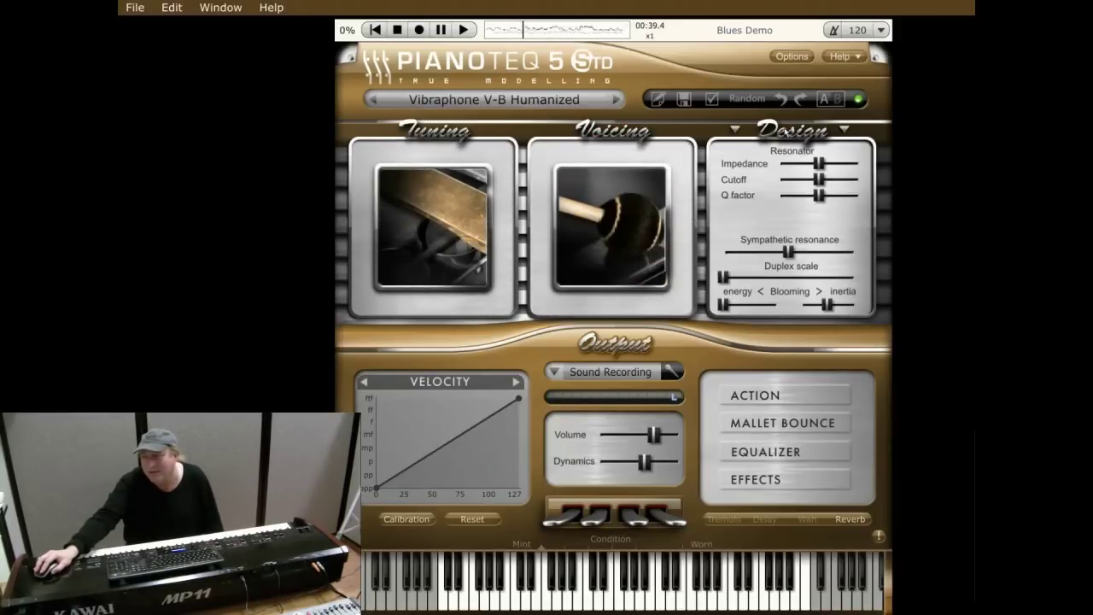
Load the D4 Daily Practice preset of the Grand D4 and show its tuning parameters
left_click(482, 97)
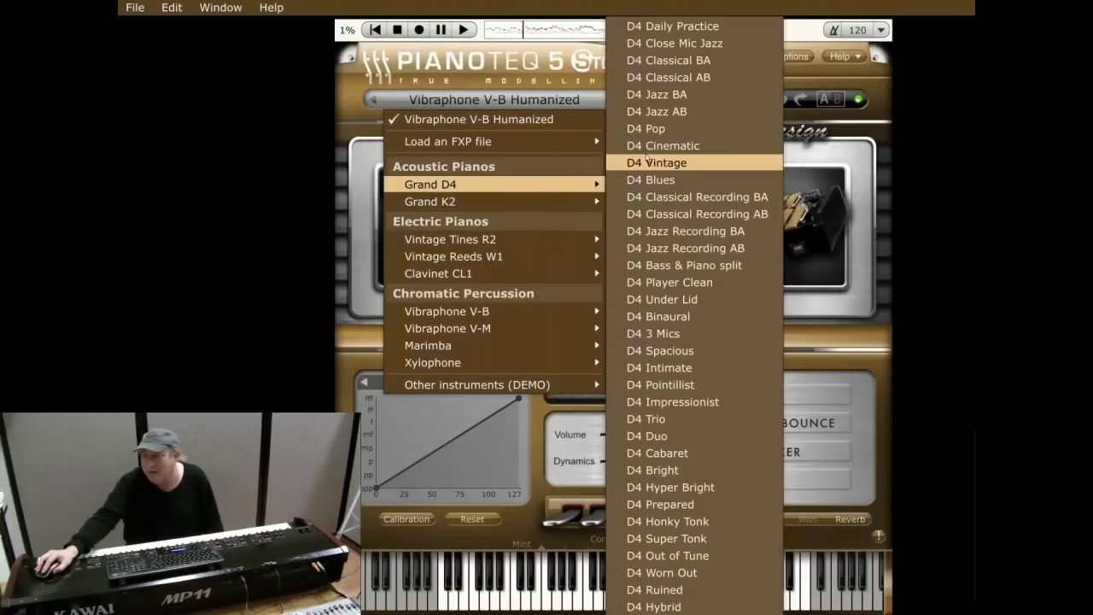
left_click(672, 27)
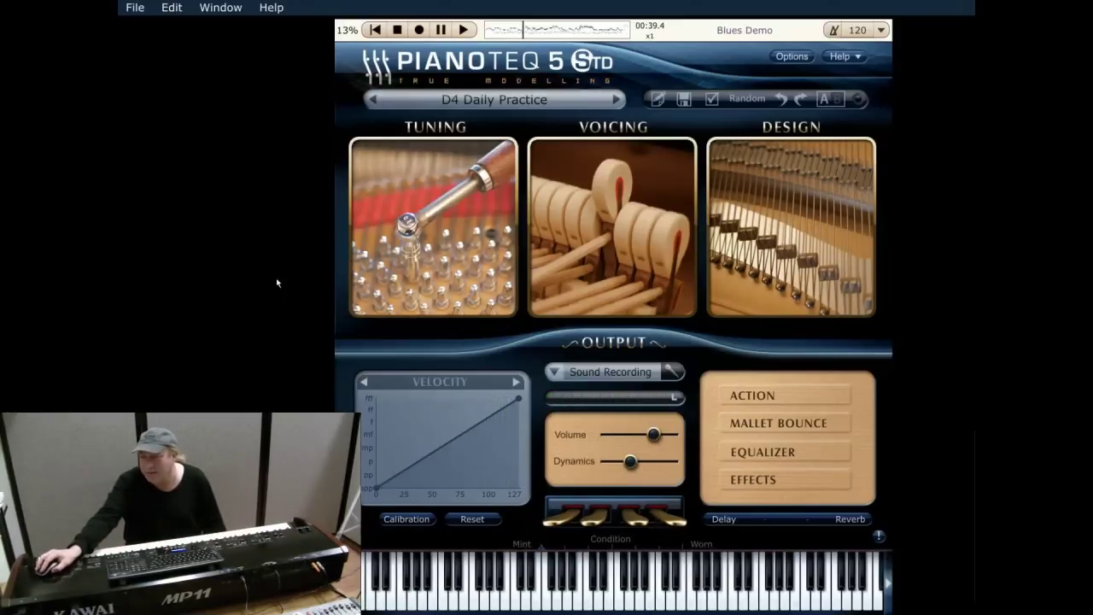
left_click(441, 130)
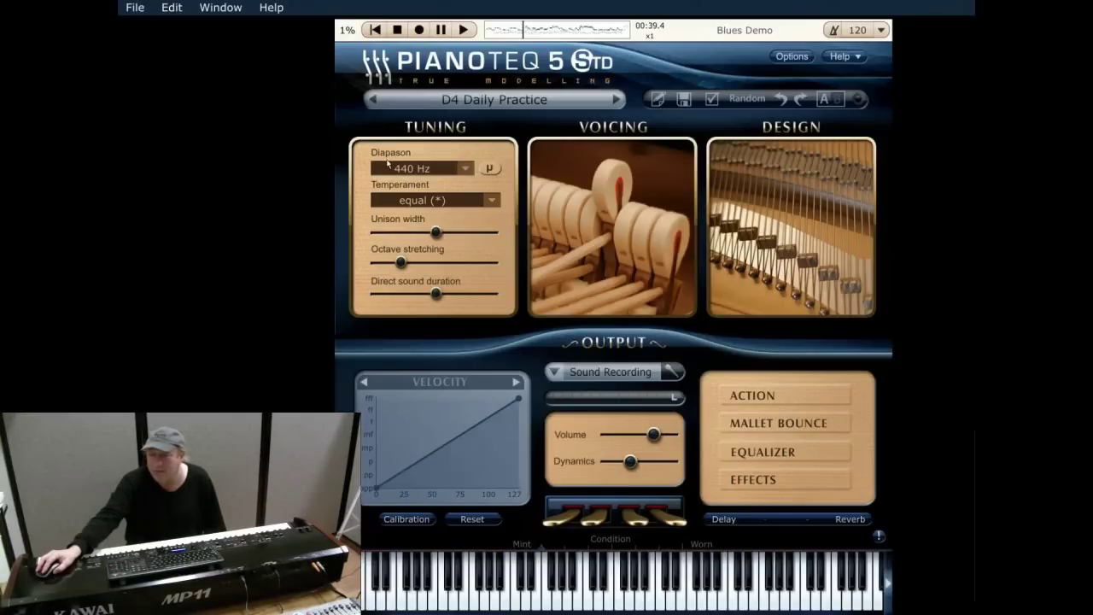
Examine the piano's diapason and temperament choices, and its unison width, octave stretching and direct sound duration settings
left_click(470, 169)
left_click(470, 170)
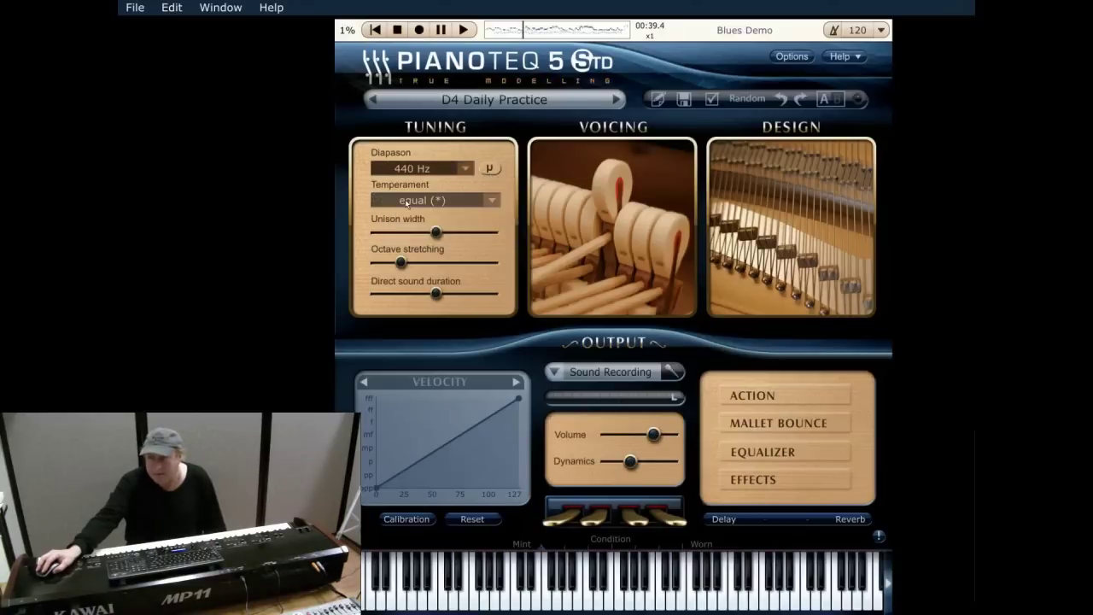
left_click(493, 200)
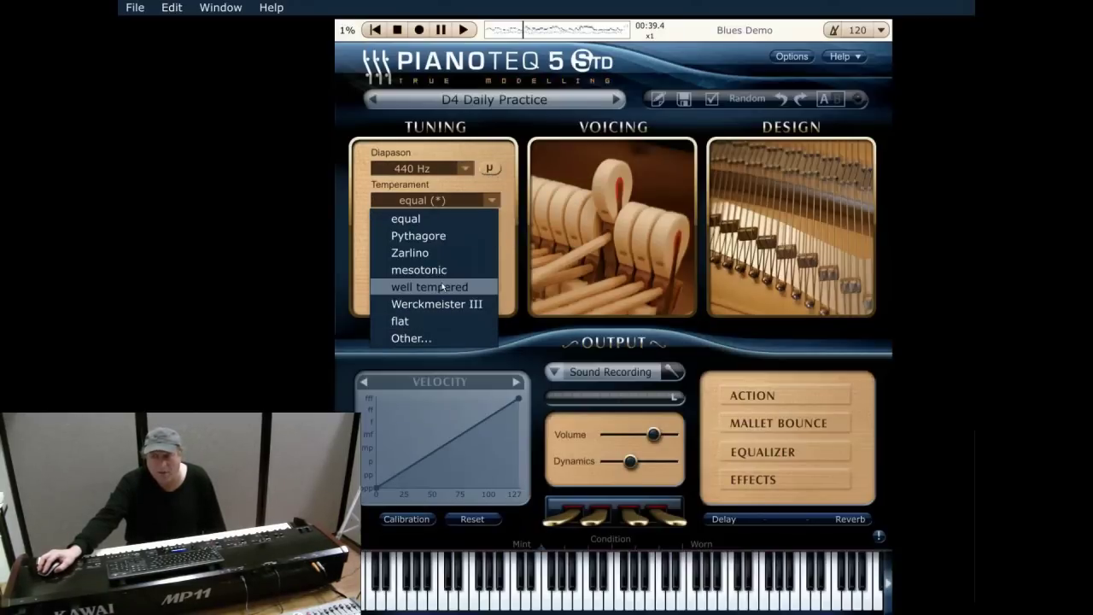
left_click(492, 200)
mouse_move(447, 237)
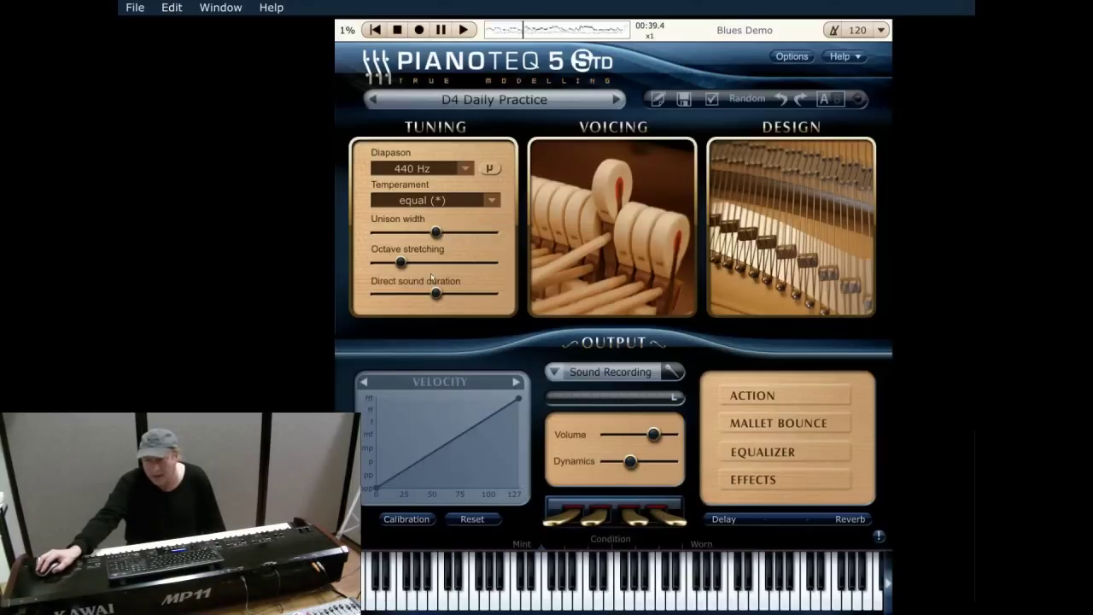
mouse_move(401, 263)
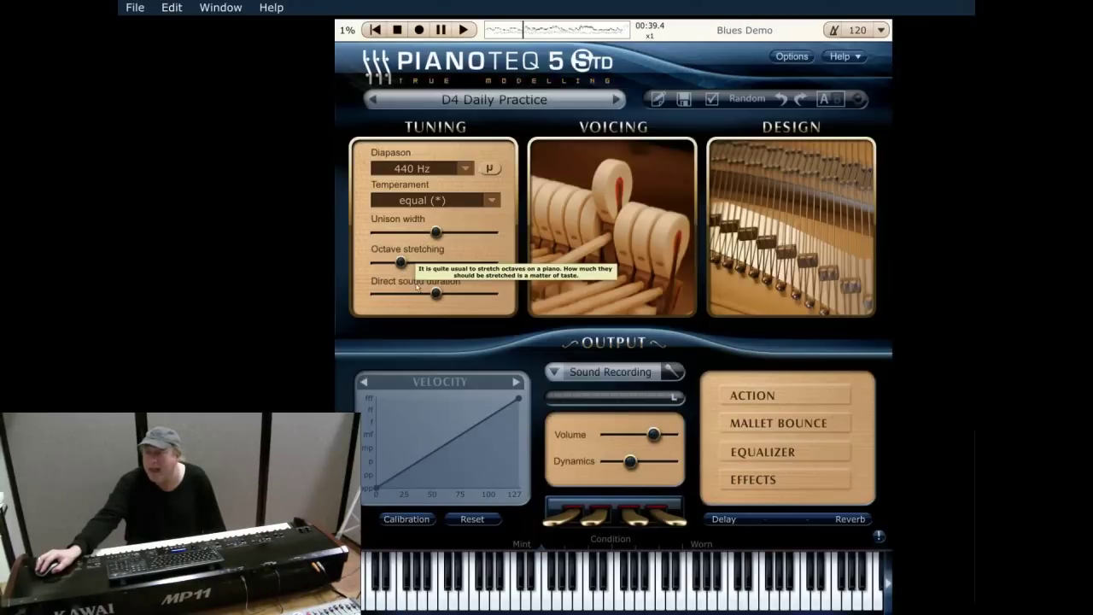
mouse_move(426, 296)
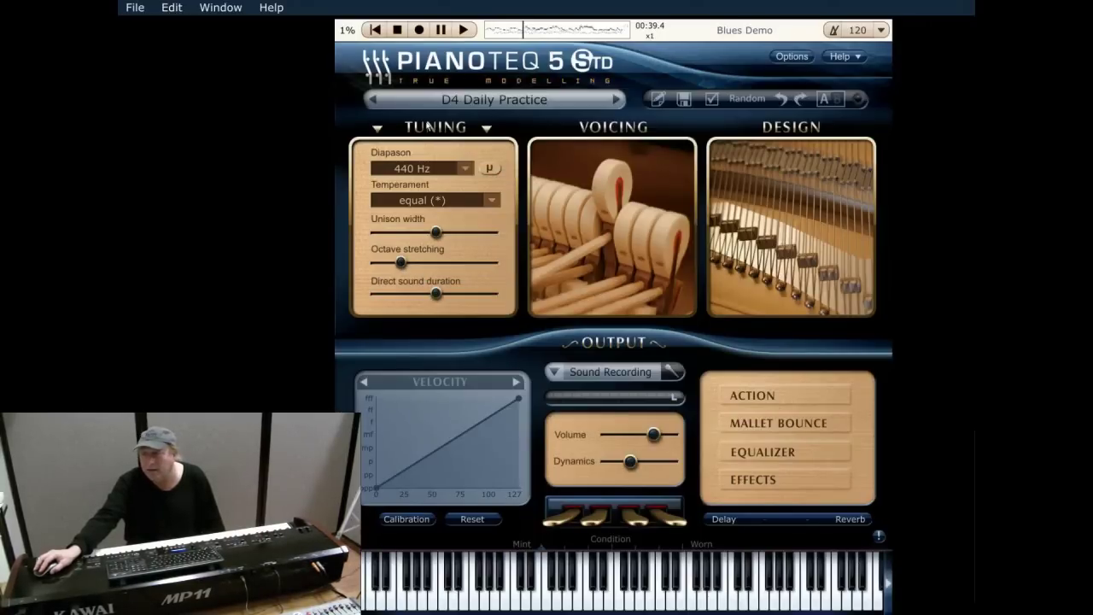
Show the piano's design parameters and increase the string length to roughly three quarters of its range
mouse_move(598, 167)
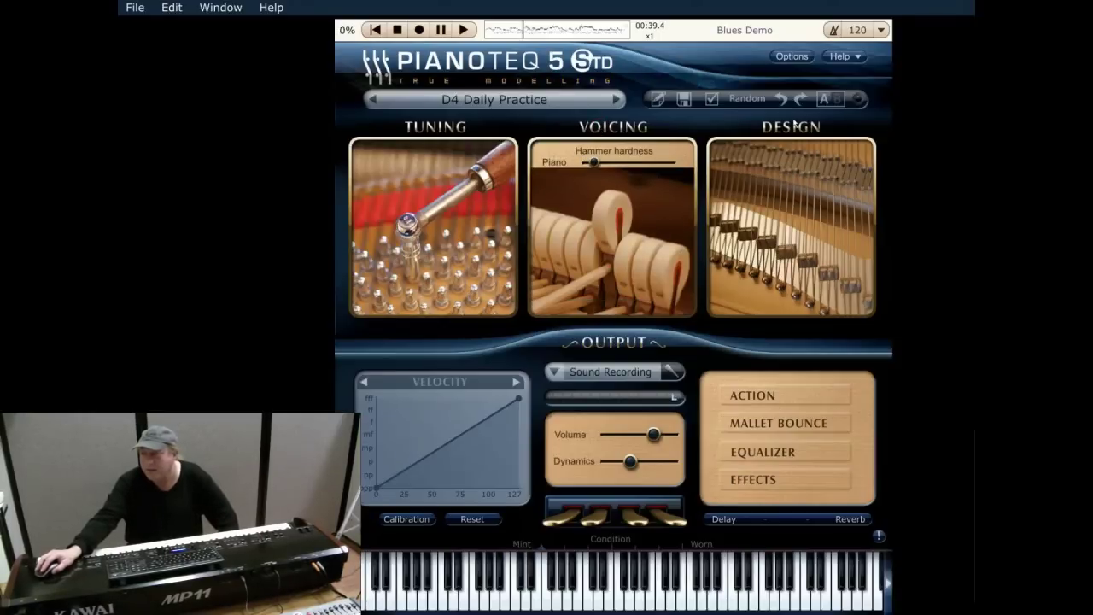
mouse_move(761, 186)
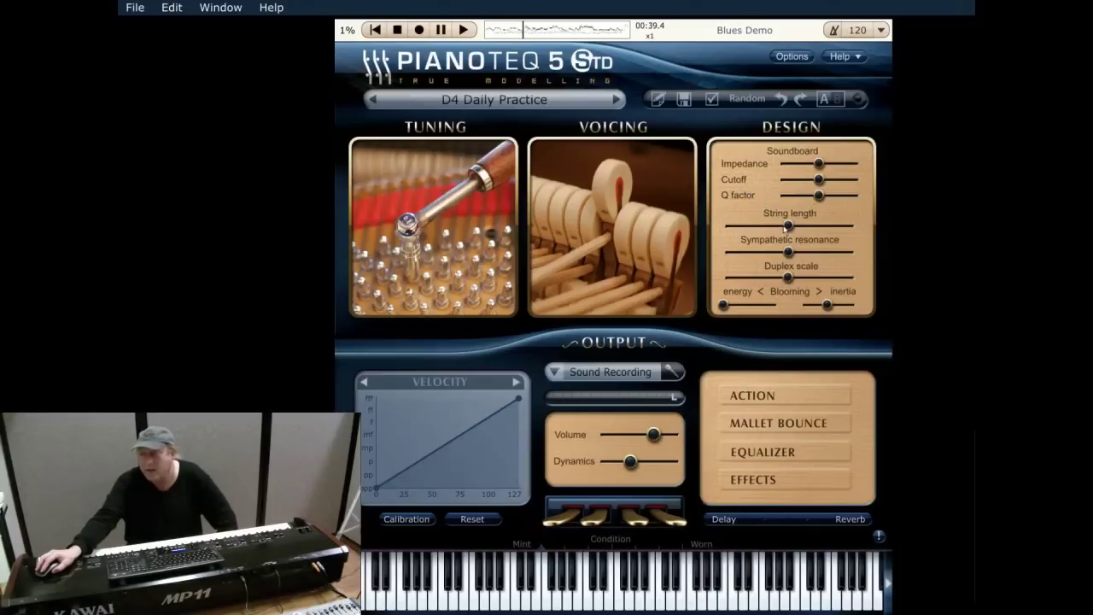
mouse_move(787, 226)
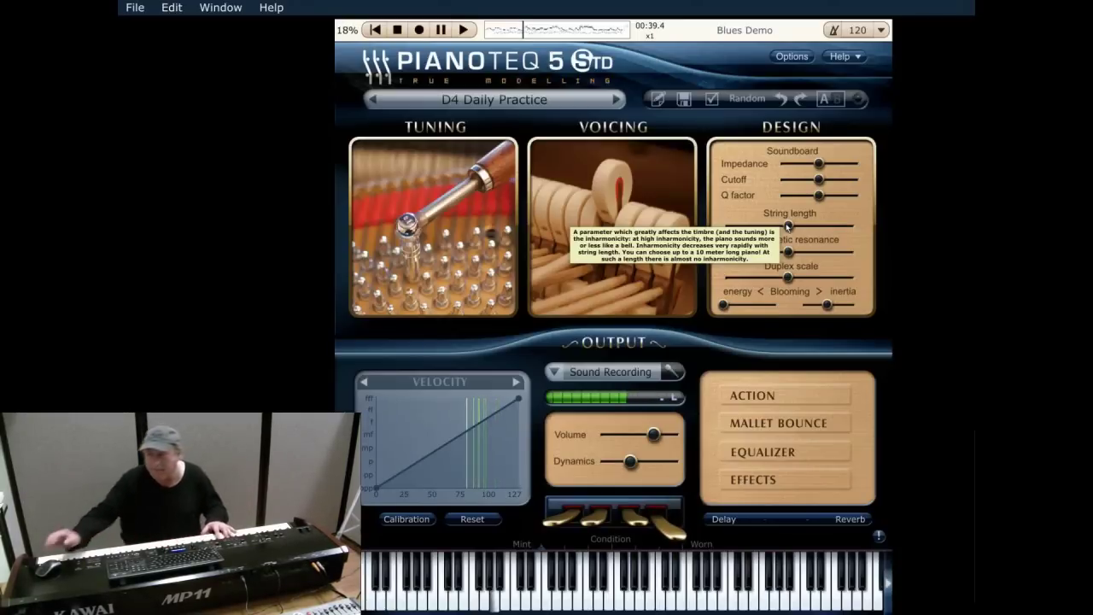
left_click_drag(788, 226, 829, 228)
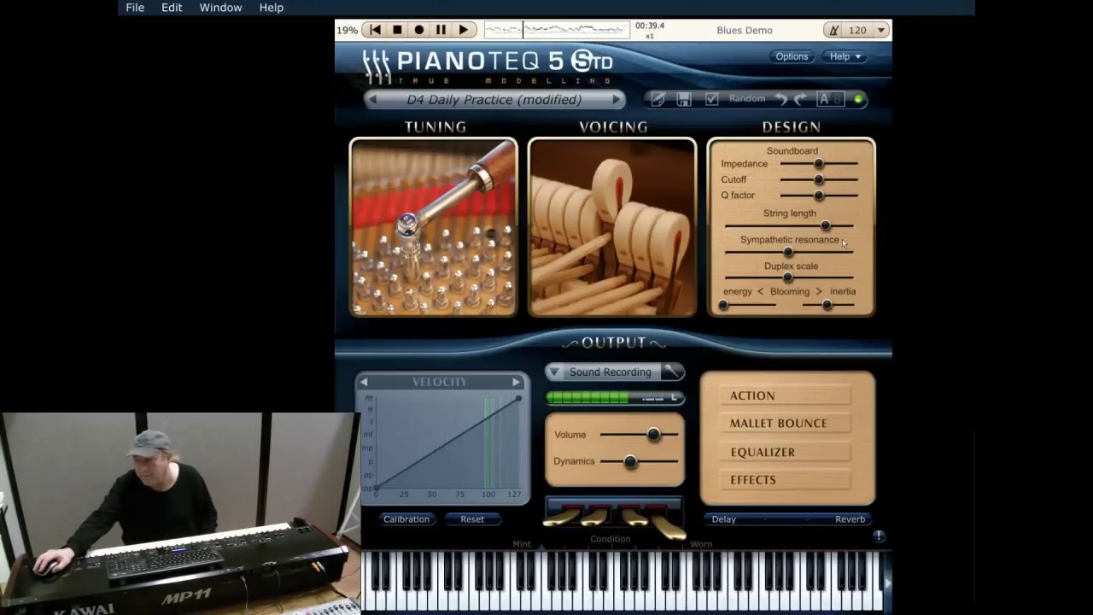
Lower the string length to roughly a fifth of its range and return it to the midpoint
left_click_drag(825, 226, 635, 270)
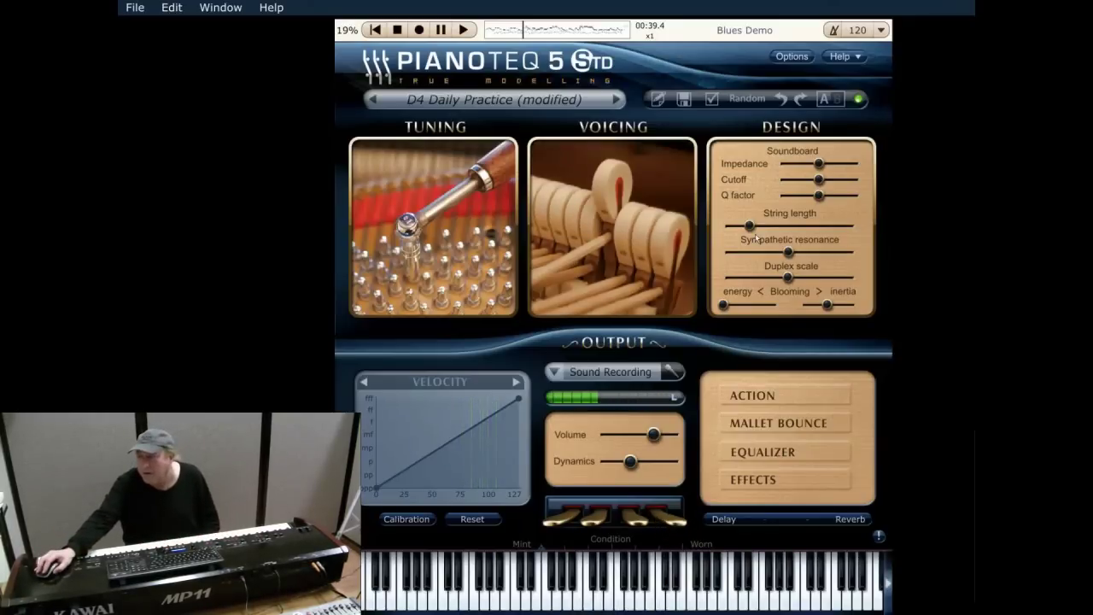
mouse_move(750, 230)
left_click_drag(750, 229, 829, 235)
Try the sympathetic resonance near its maximum and near its minimum, and return it to the midpoint
mouse_move(815, 248)
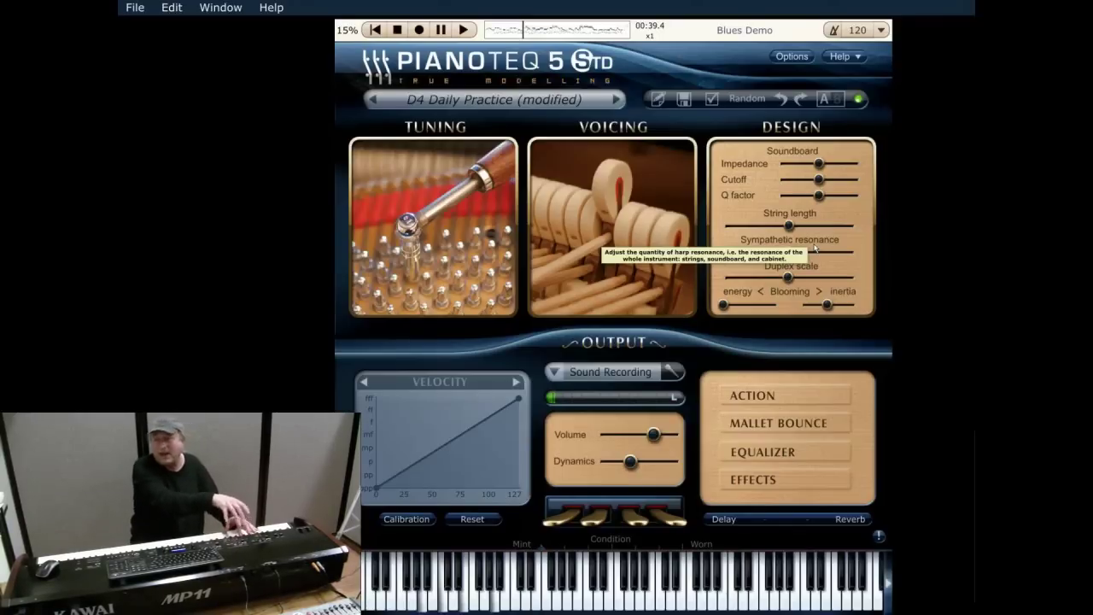
left_click_drag(816, 248, 844, 256)
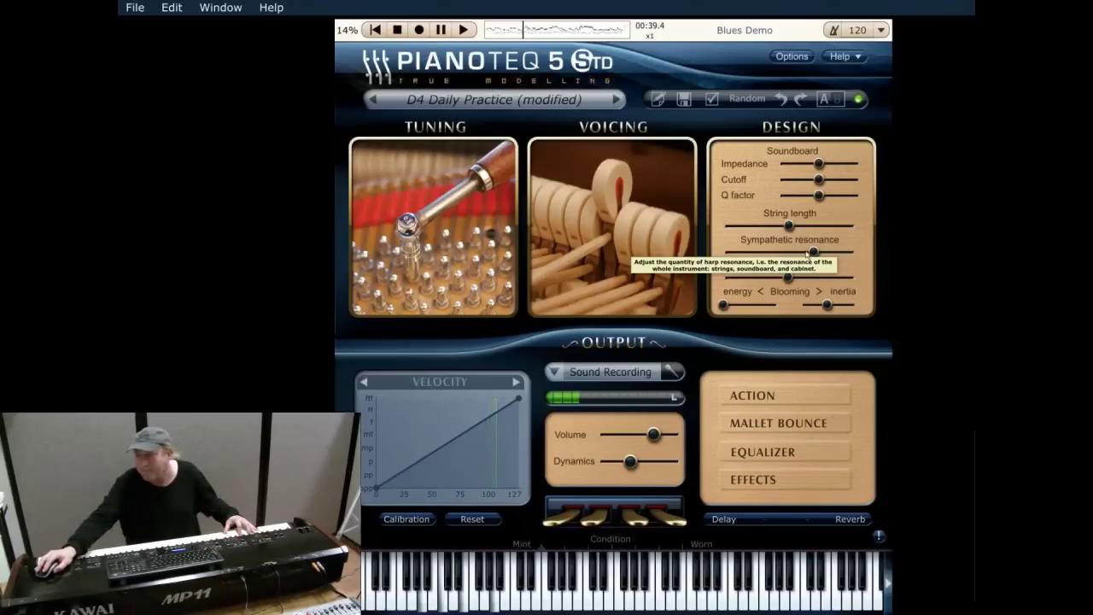
left_click_drag(816, 255, 858, 253)
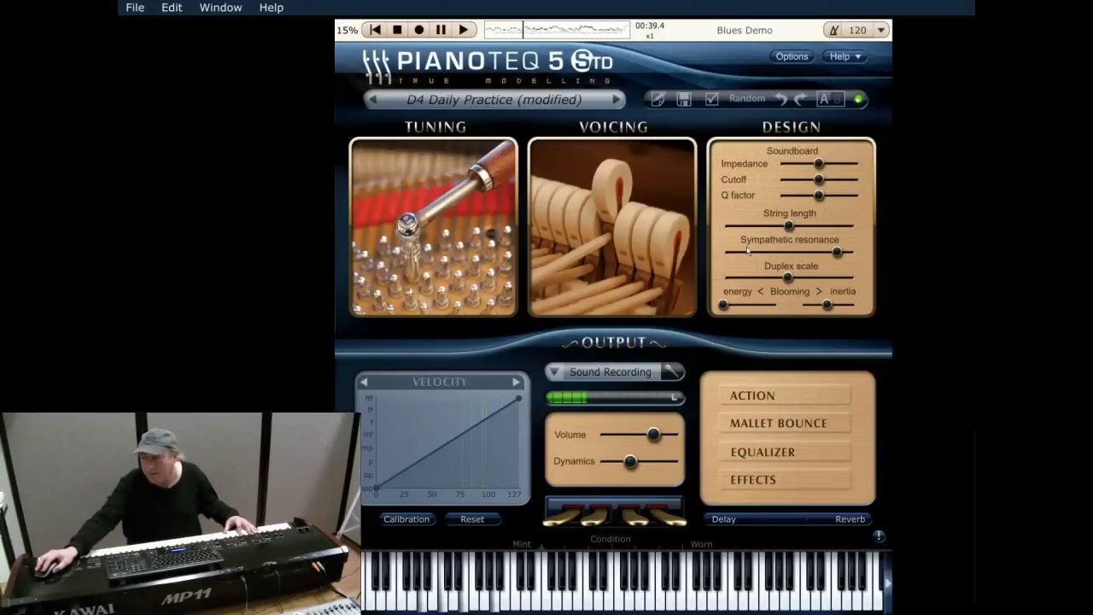
left_click_drag(740, 253, 733, 252)
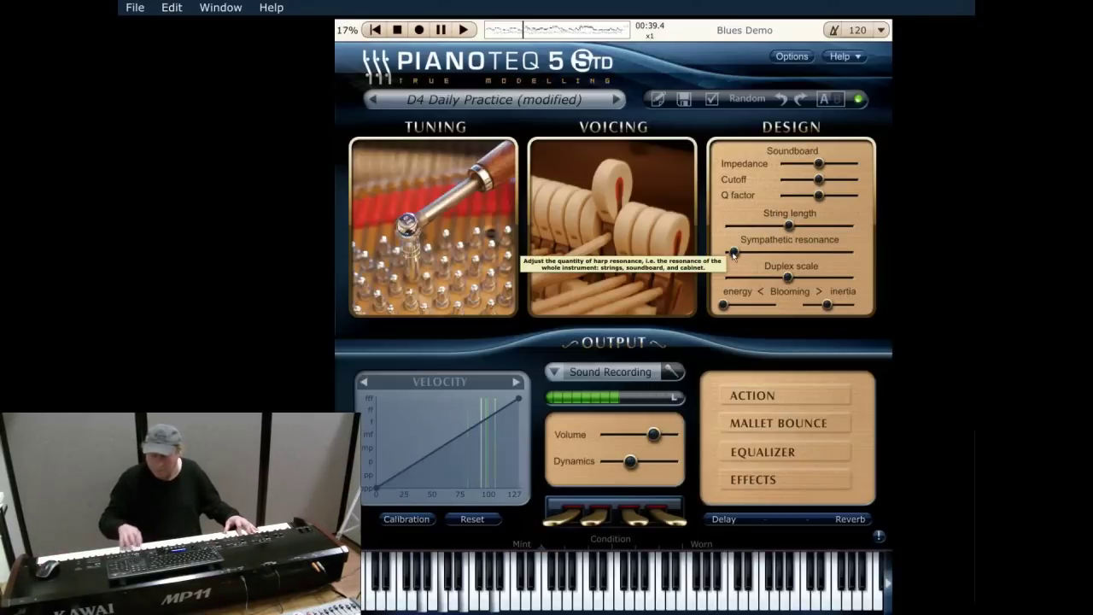
left_click(787, 253)
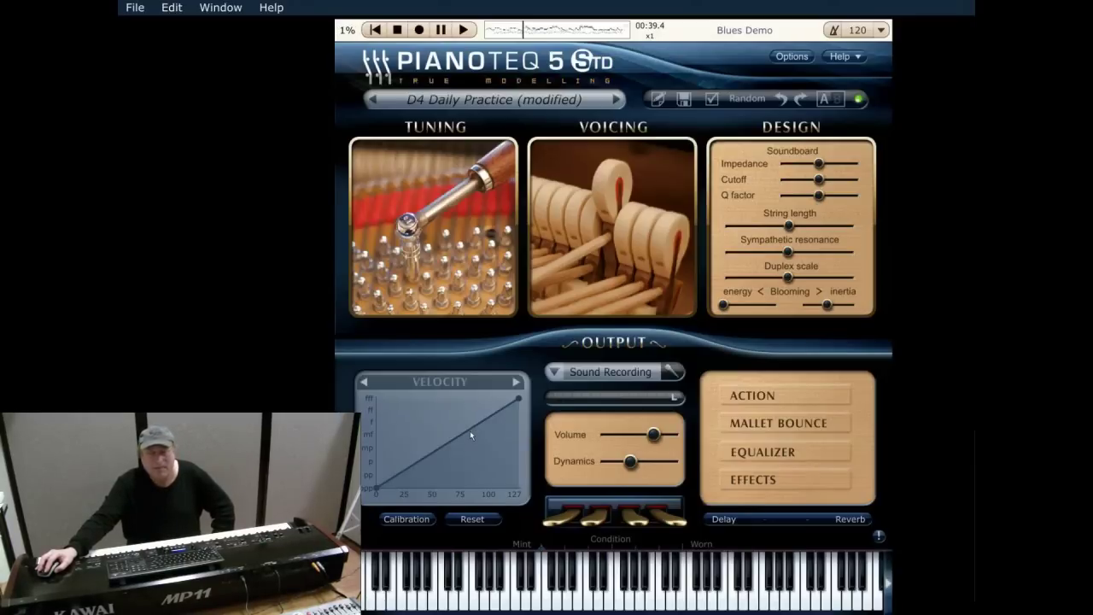
Look through the velocity curve choices, bend the curve with a few added points, and reset it to the straight line
left_click(441, 383)
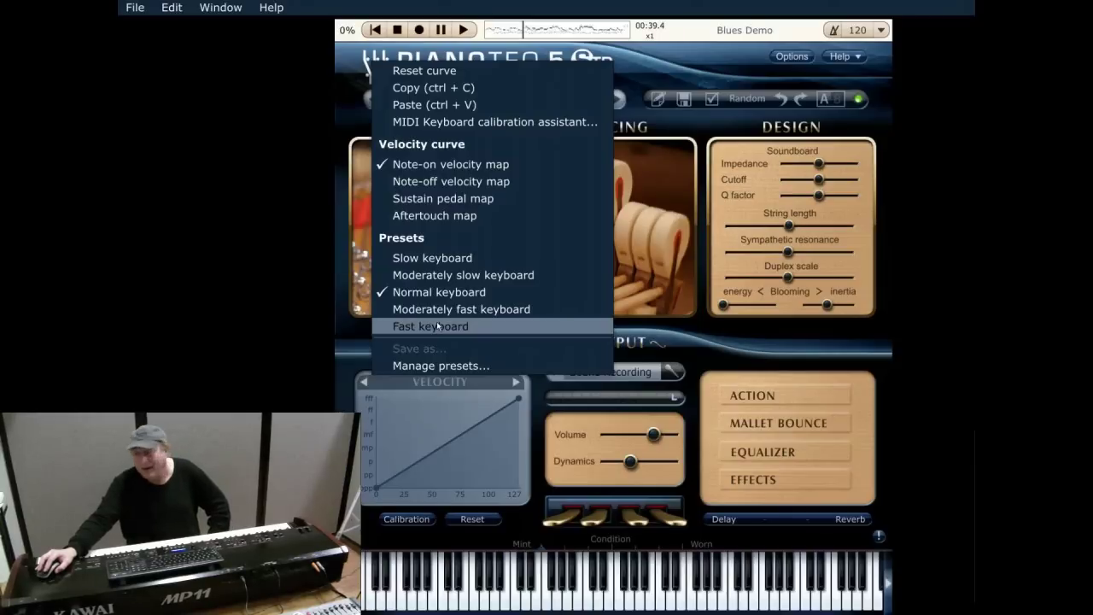
left_click(414, 404)
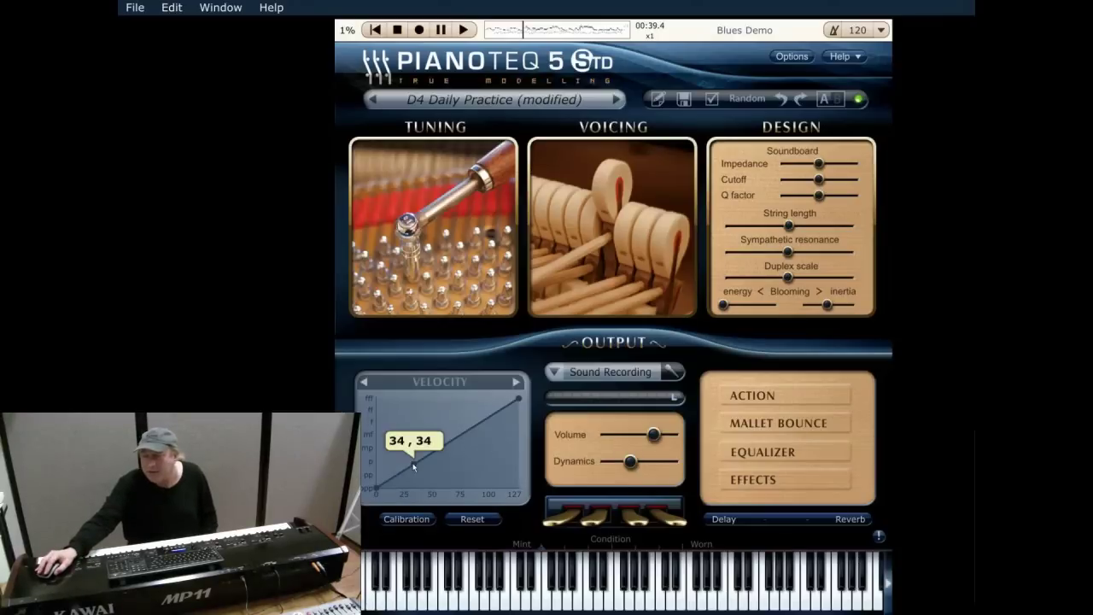
left_click_drag(413, 464, 407, 448)
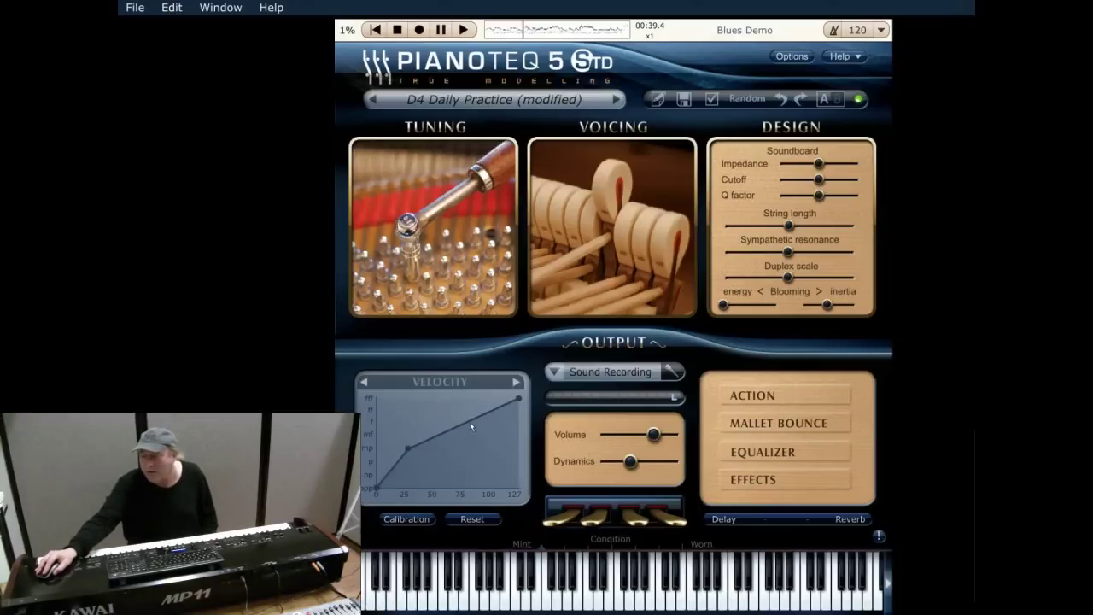
left_click_drag(471, 422, 441, 443)
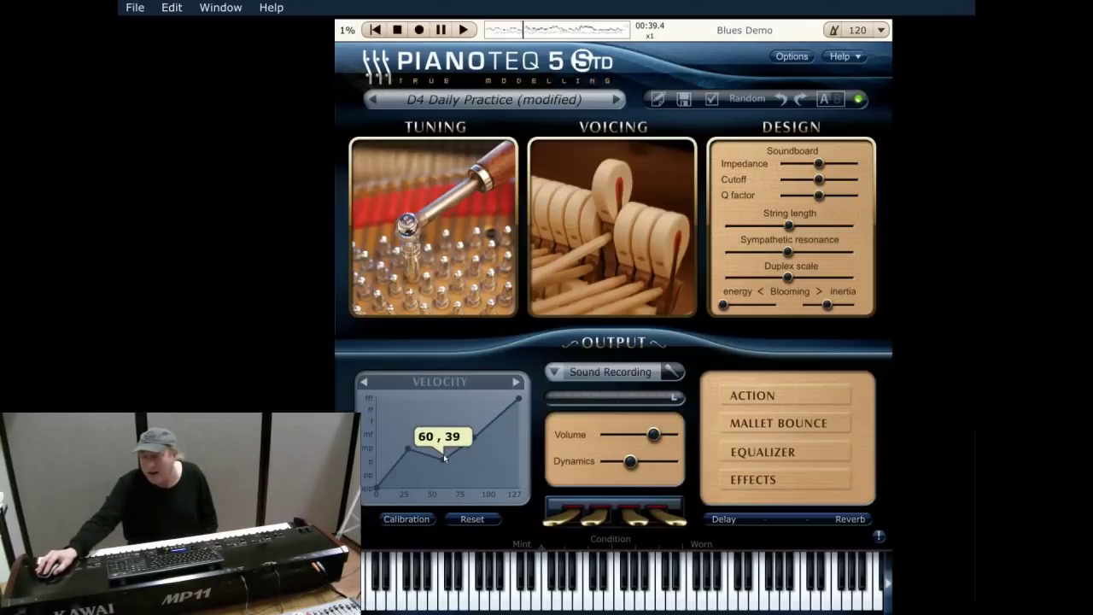
left_click(463, 522)
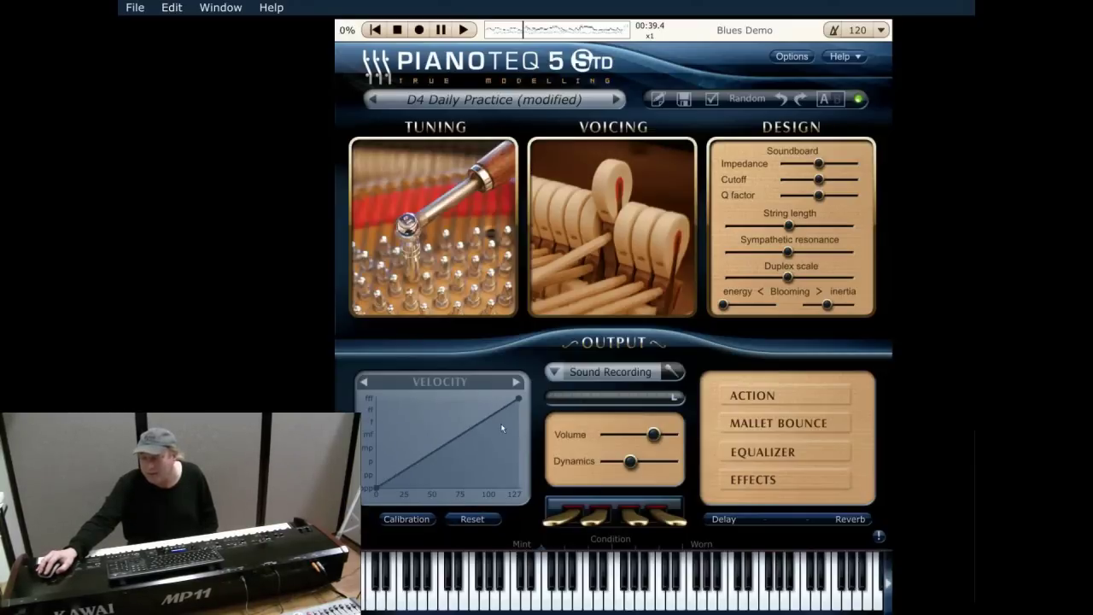
Look at the output mode choices and open the microphone placement settings for Sound Recording
left_click(605, 374)
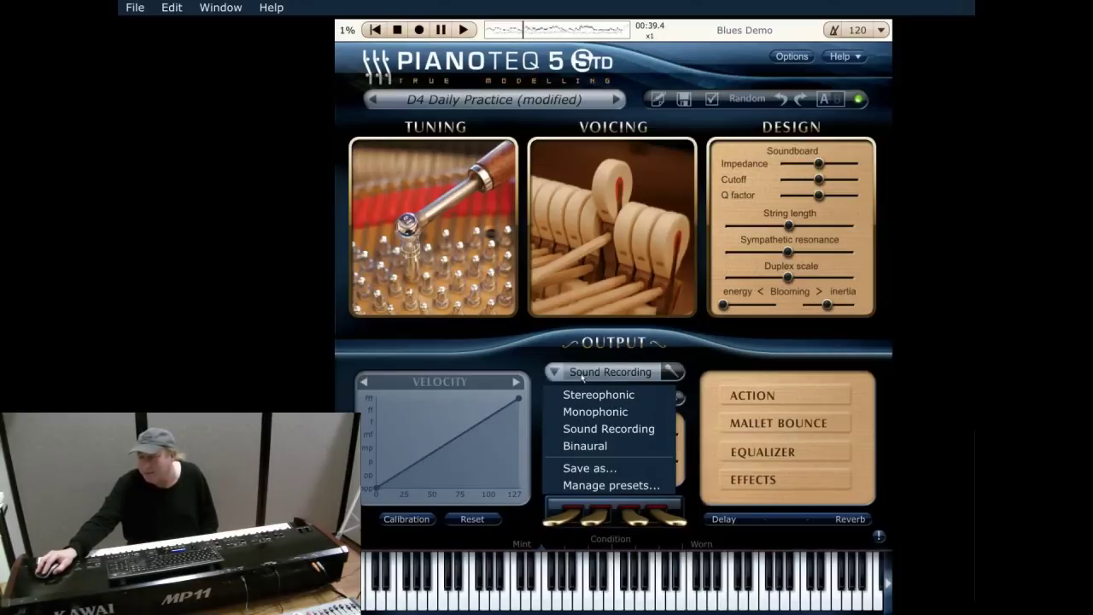
left_click(584, 375)
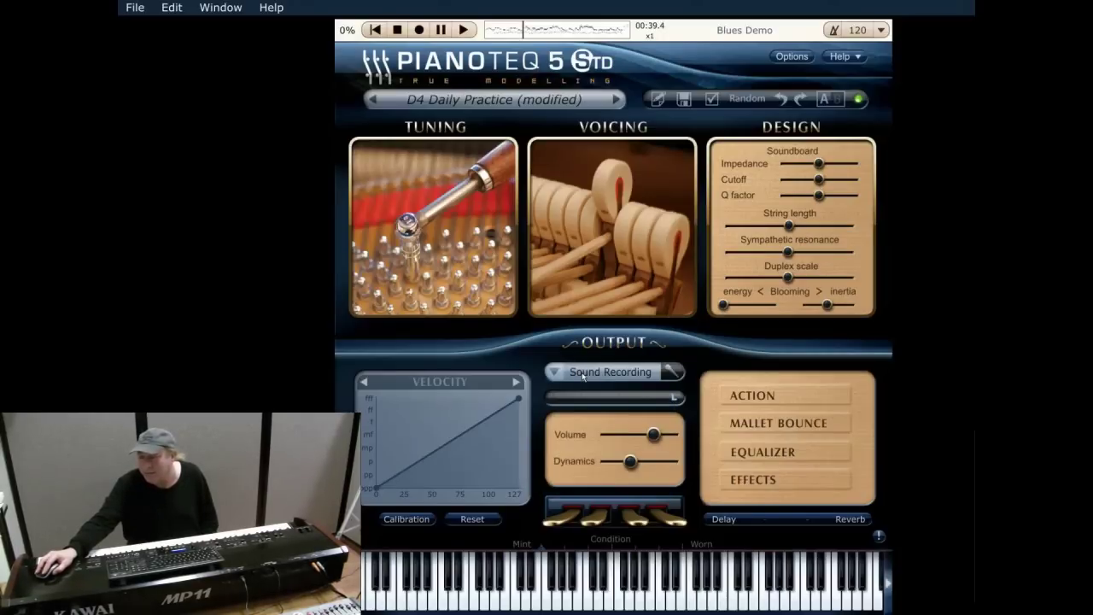
left_click(673, 373)
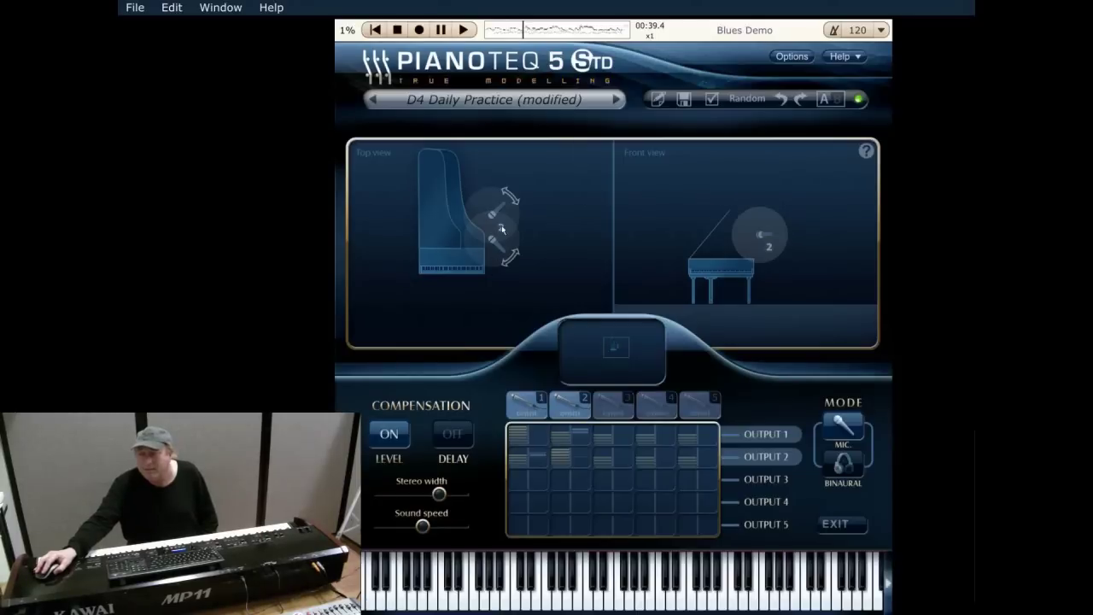
Reposition the piano and microphones, placing microphone 1 over the piano's left side and microphone 2 out to its right
left_click_drag(503, 210, 530, 265)
left_click_drag(536, 248, 521, 227)
left_click_drag(514, 277, 497, 295)
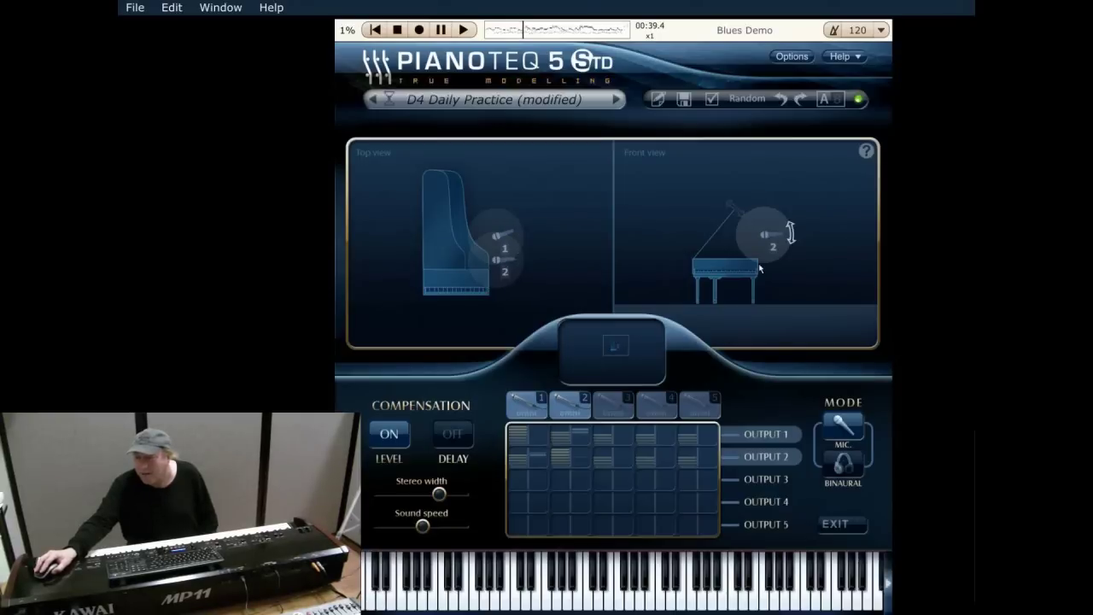
mouse_move(763, 236)
left_mouse_down()
mouse_move(771, 217)
mouse_move(730, 188)
mouse_move(713, 238)
mouse_move(726, 218)
mouse_move(700, 191)
mouse_move(694, 205)
left_mouse_up()
mouse_move(794, 245)
left_mouse_down()
mouse_move(780, 219)
mouse_move(792, 230)
left_mouse_up()
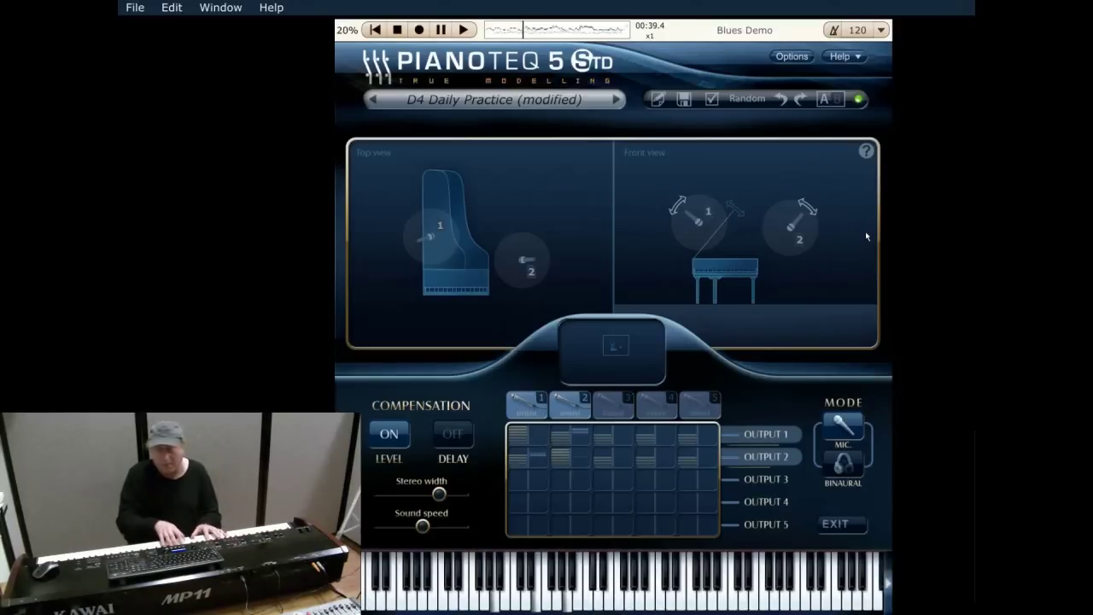
Swap the microphones' sides, placing microphone 2 far to the left of the piano and microphone 1 far to its right
left_click_drag(797, 239, 749, 242)
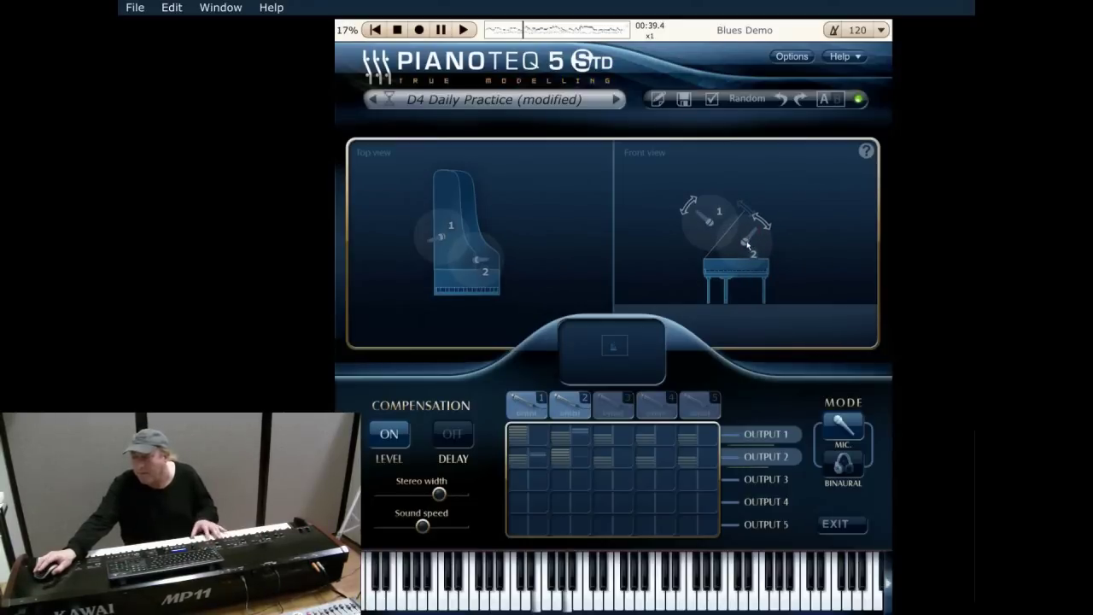
left_click_drag(751, 243, 670, 229)
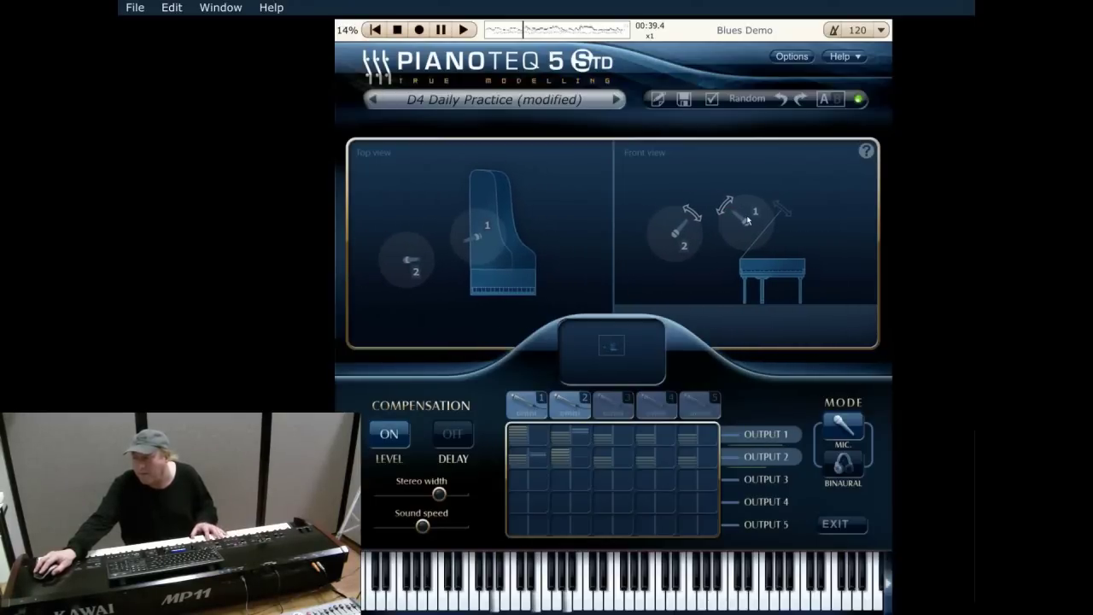
left_click_drag(749, 221, 841, 196)
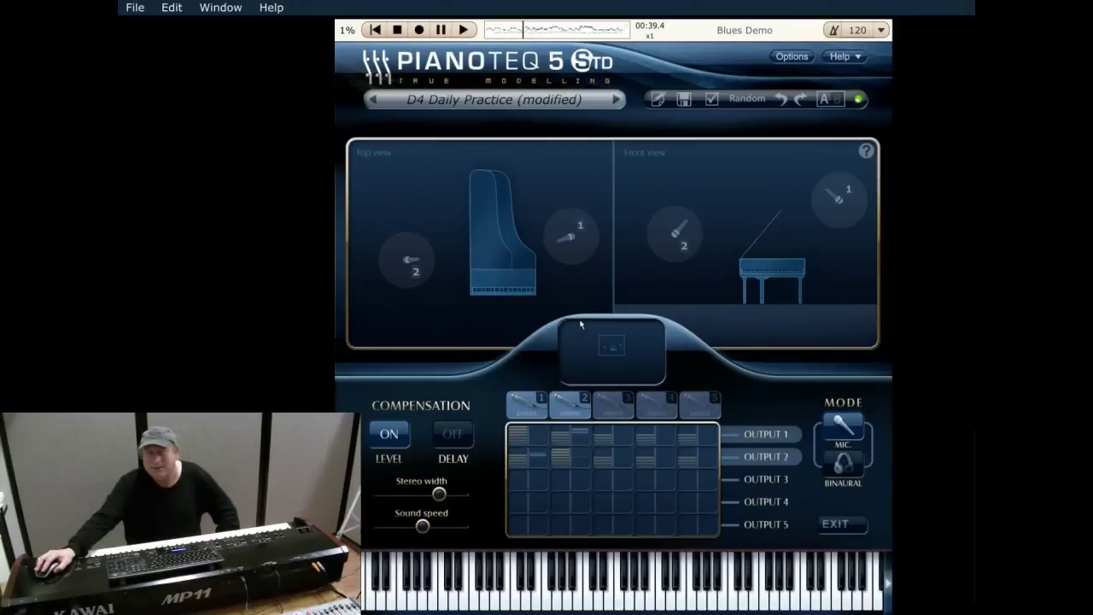
Reload the D4 Daily Practice preset to discard all modifications and leave the microphone placement settings
left_click(541, 100)
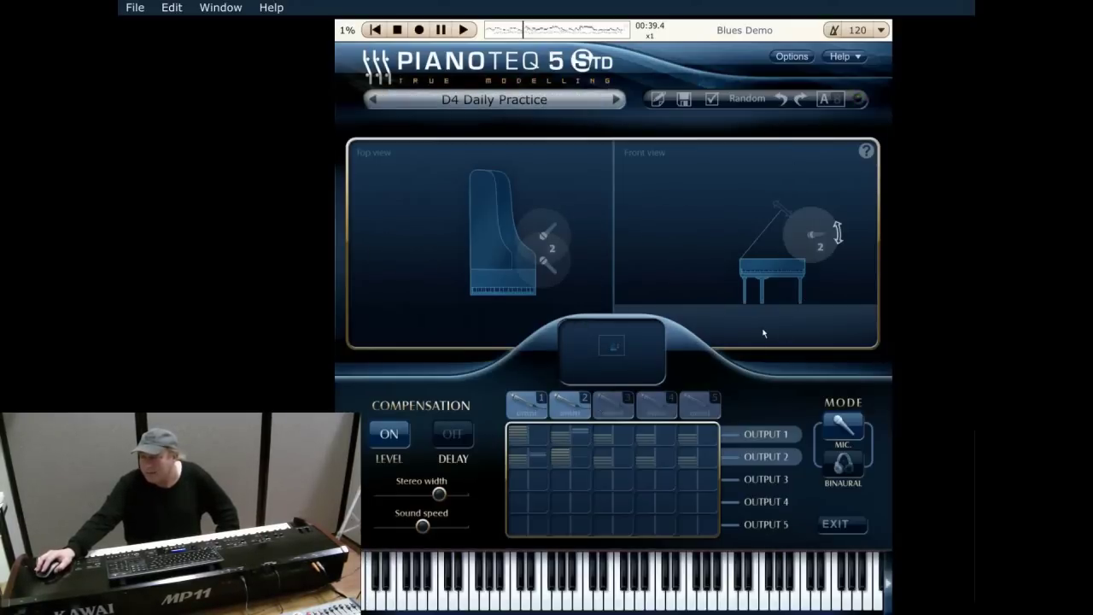
left_click(844, 525)
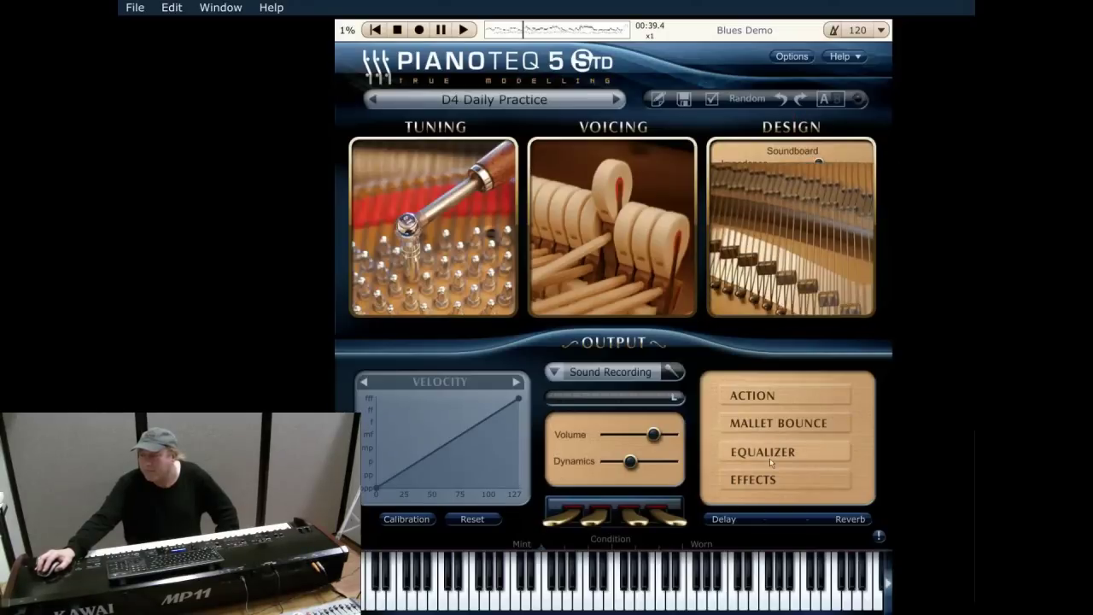
Show the action parameters, raise the sustain pedal noise close to its maximum, and return it to about the midpoint
left_click(774, 398)
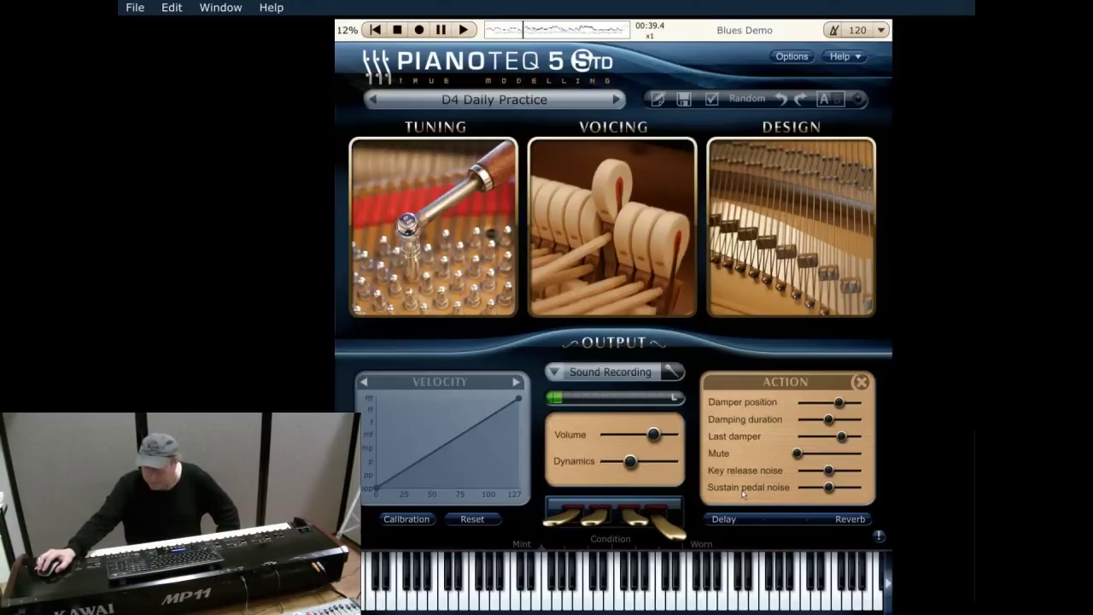
left_click_drag(827, 487, 890, 498)
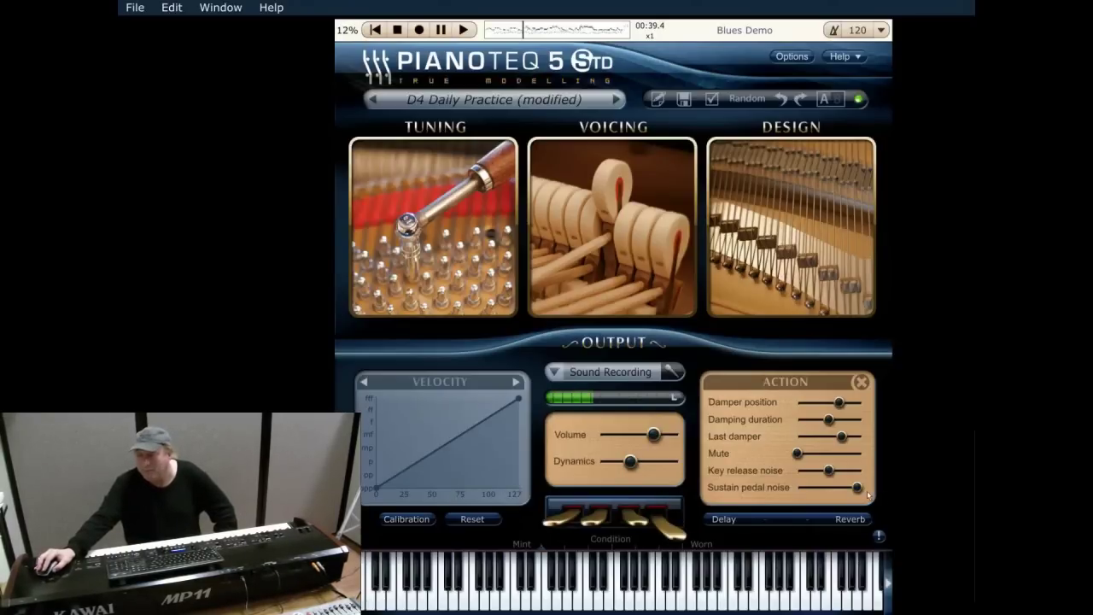
left_click_drag(858, 488, 768, 497)
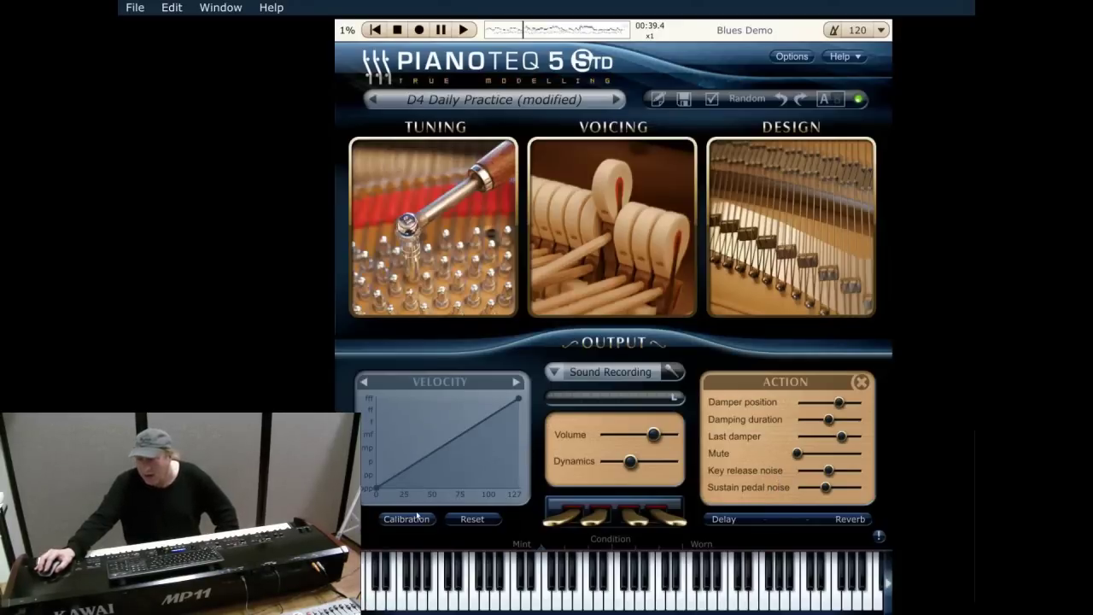
Look at the piano's delay and reverb effects
left_click(723, 520)
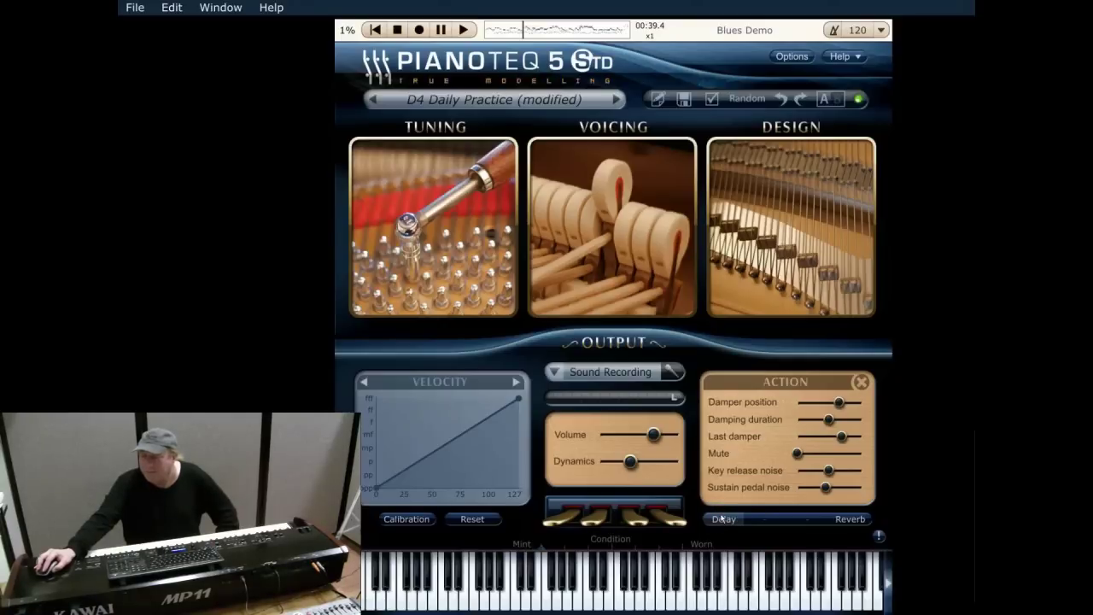
left_click(841, 520)
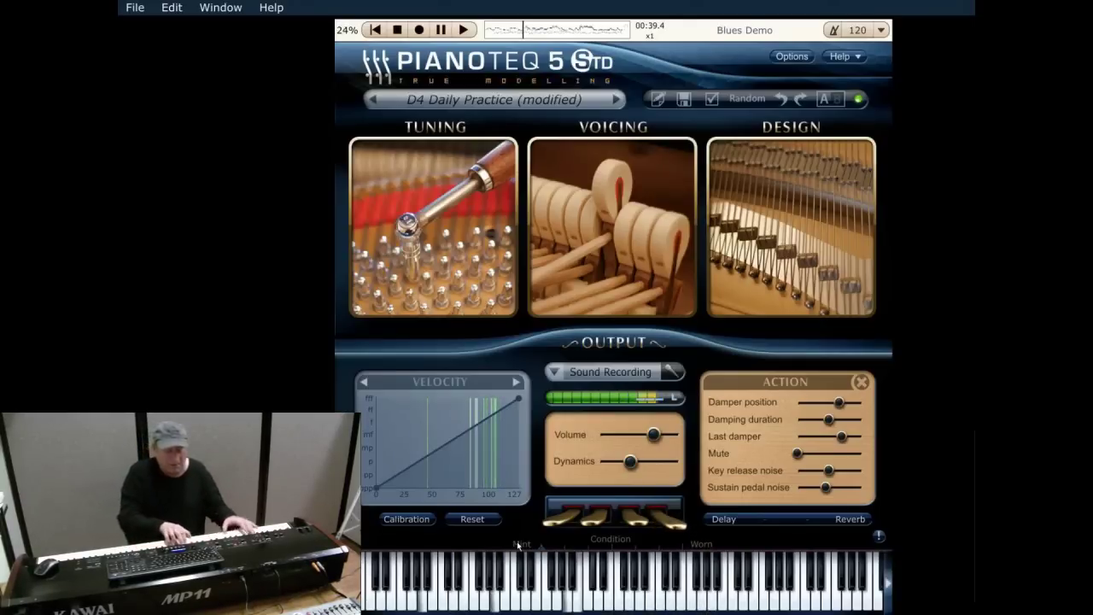
Try the instrument's condition close to Worn, return it to Mint, and reload the preset to cancel the modifications
left_click(679, 548)
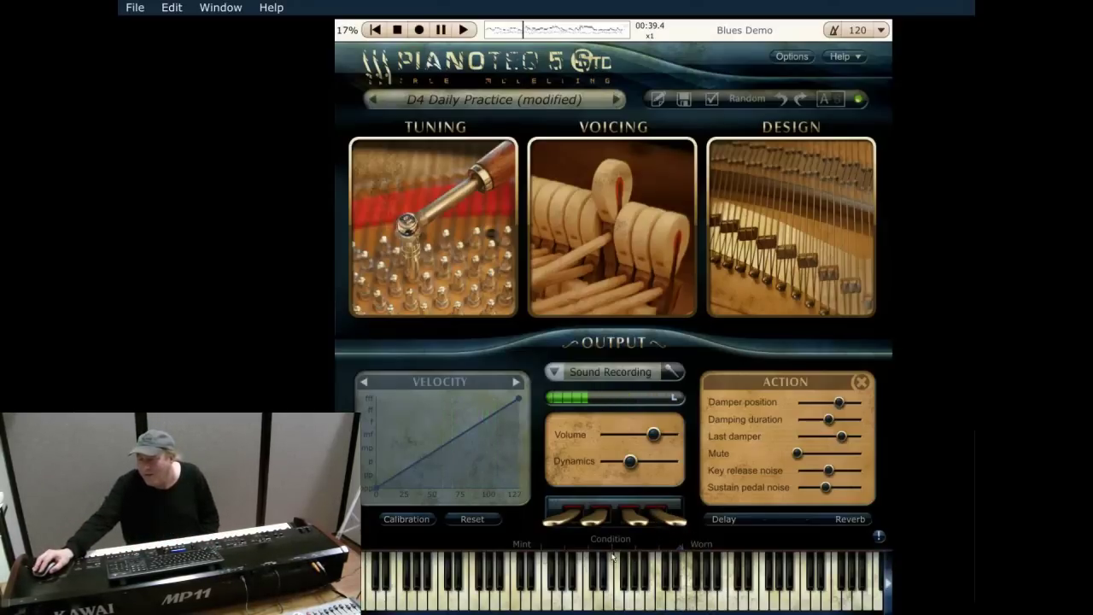
mouse_move(615, 555)
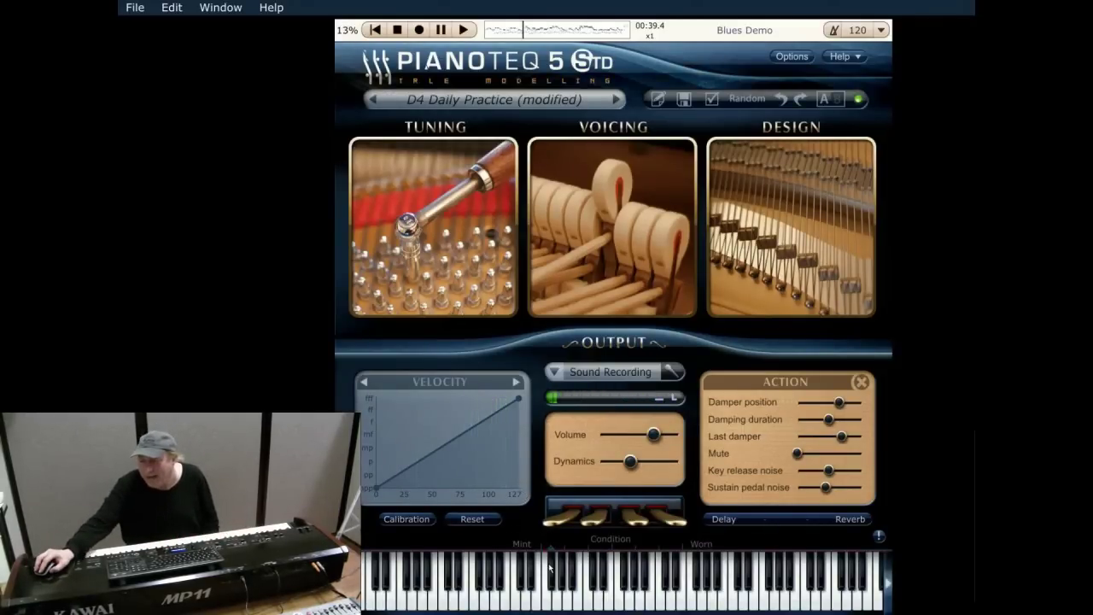
left_click_drag(551, 550, 518, 556)
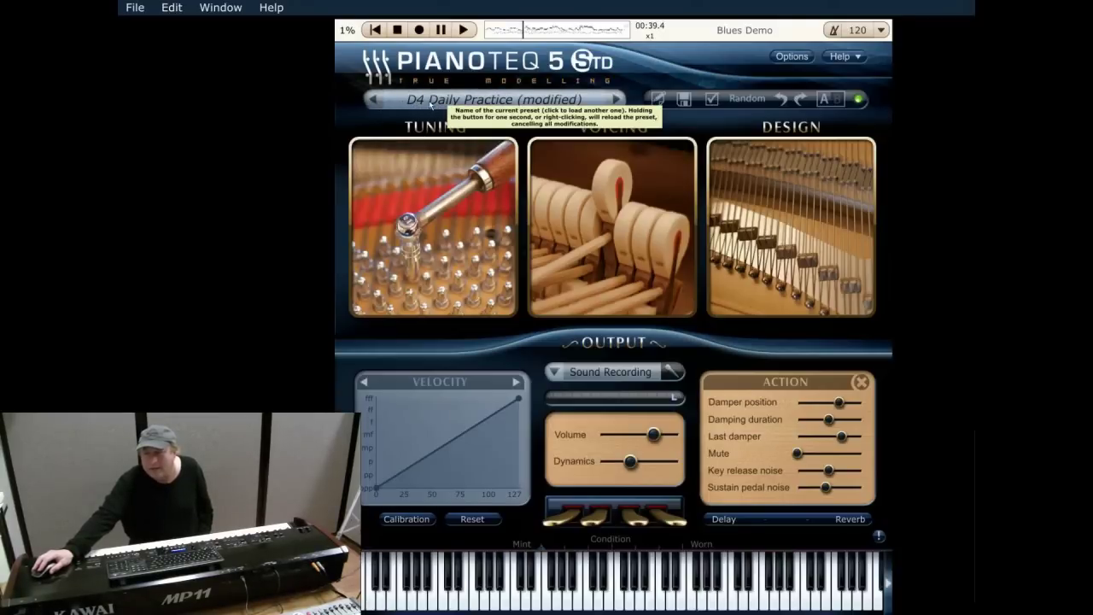
right_click(495, 102)
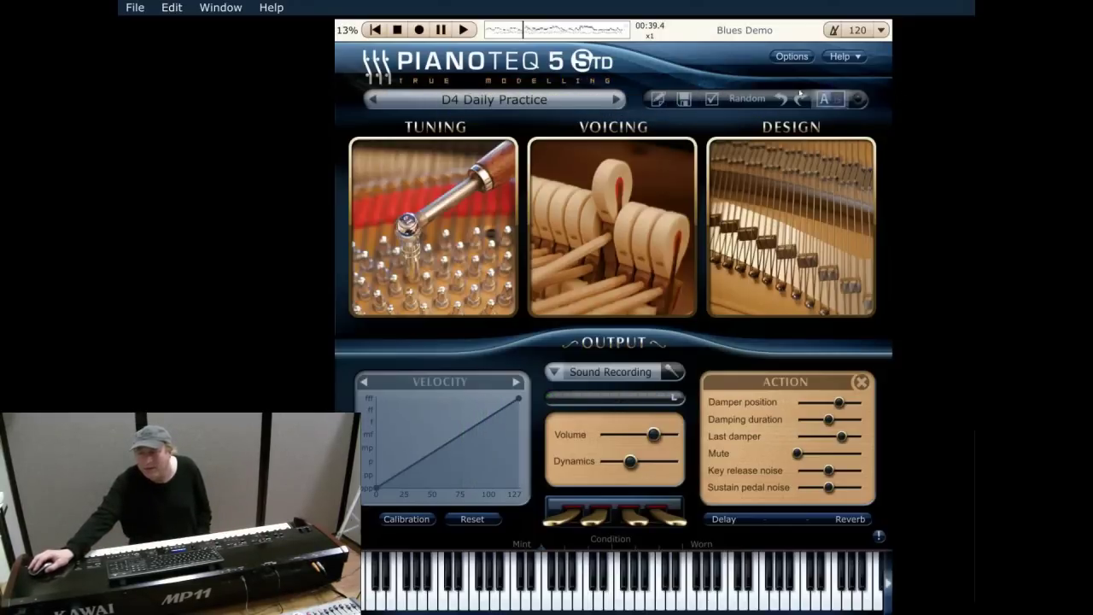
Open the preset manager and browse the full list of presets down to the historical pianos
left_click(659, 100)
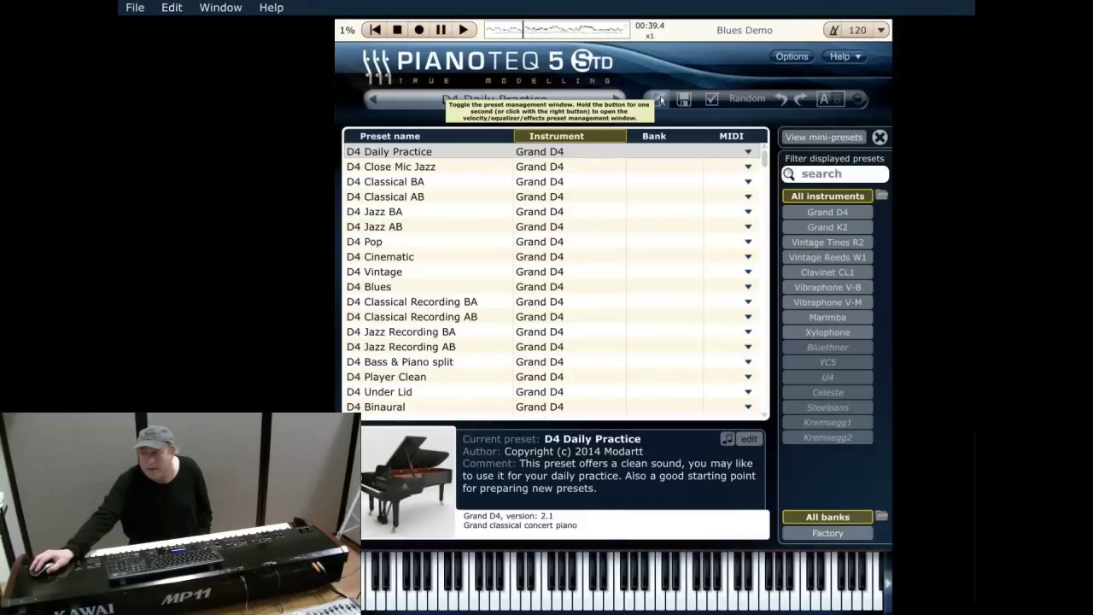
scroll(623, 212, "down", 20)
scroll(637, 277, "down", 20)
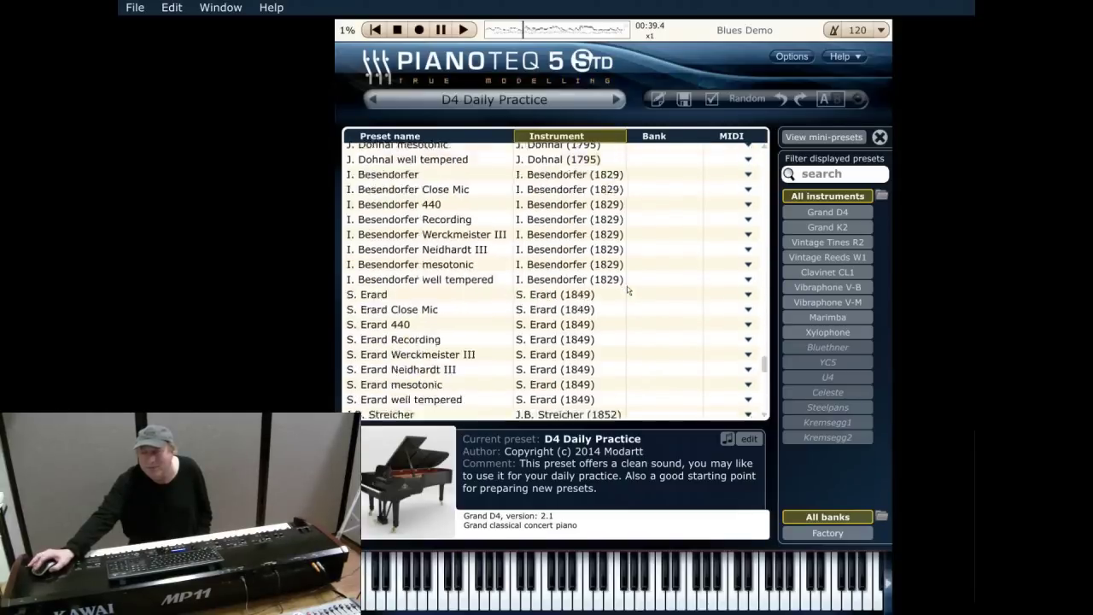
scroll(628, 290, "down", 10)
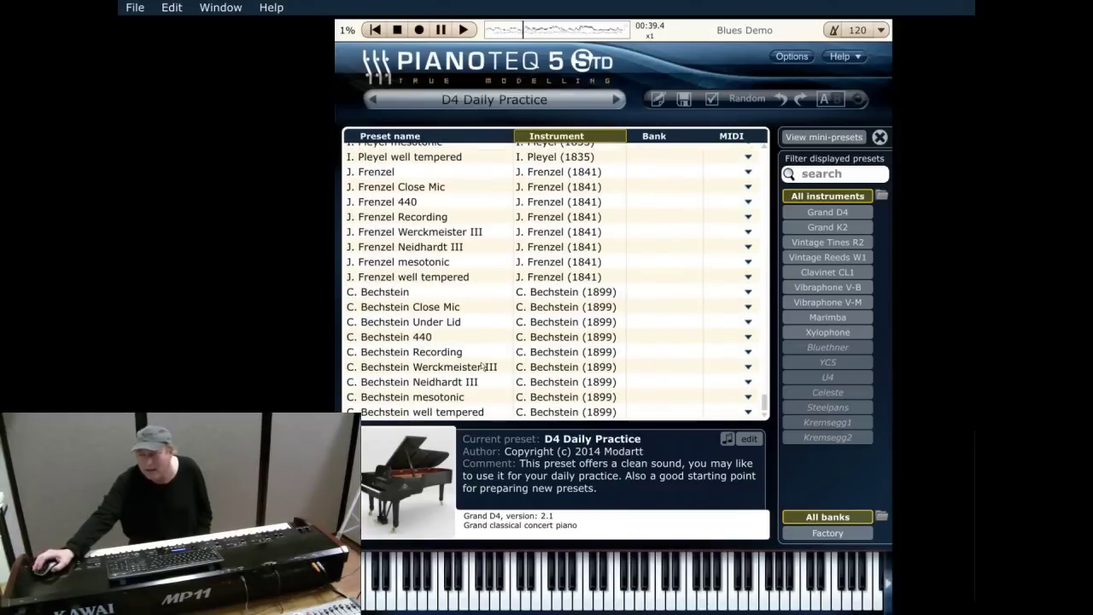
scroll(394, 235, "up", 6)
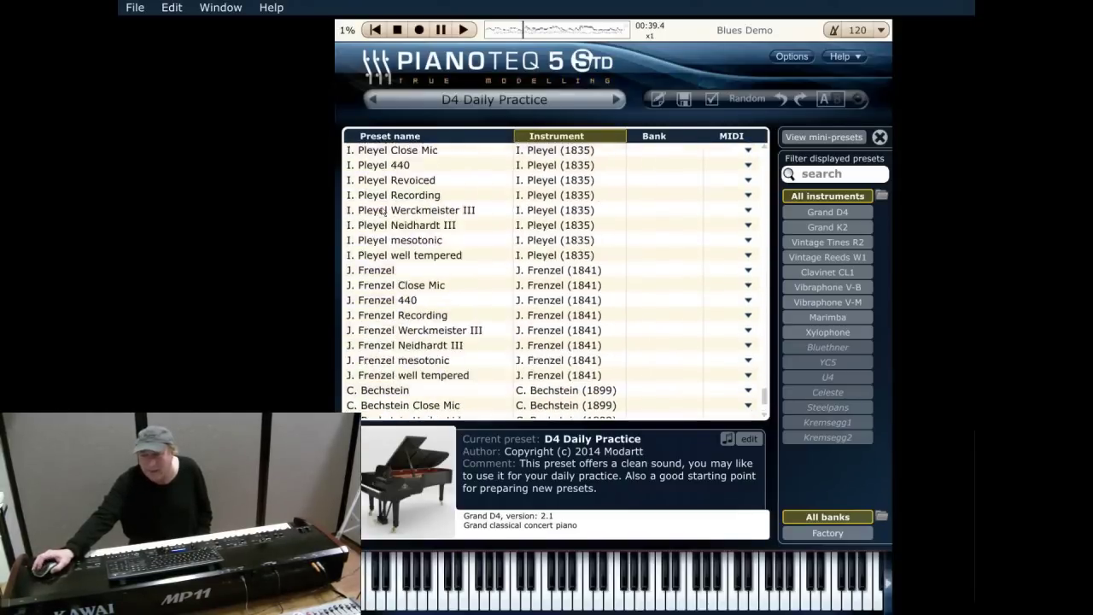
scroll(468, 215, "up", 7)
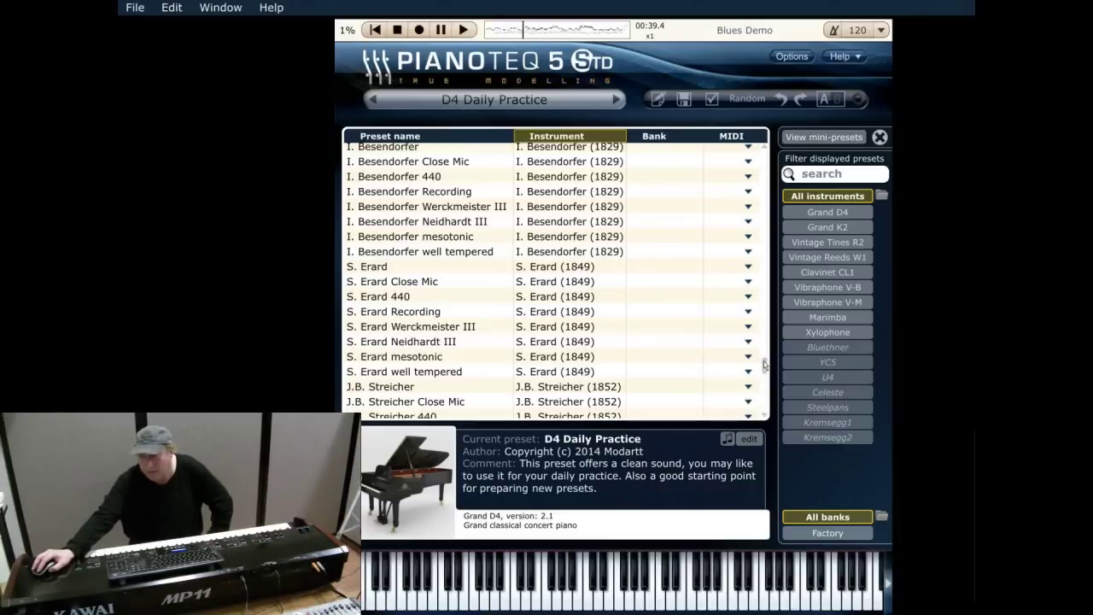
Go back to the start of the preset list, look at the options for saving the preset as a copy, and cancel
left_click_drag(764, 365, 728, 142)
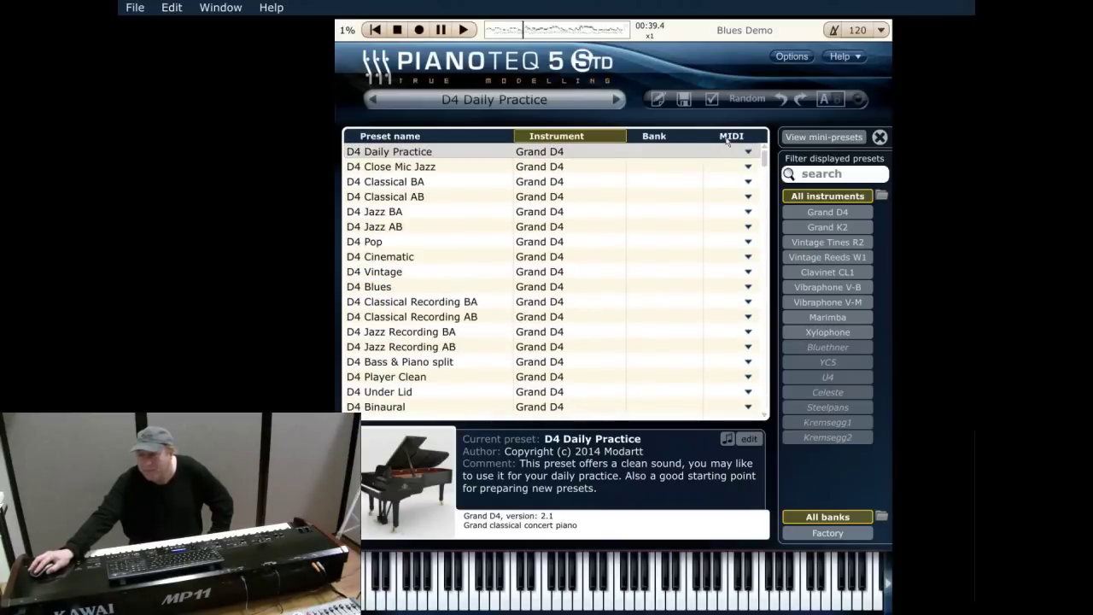
right_click(686, 102)
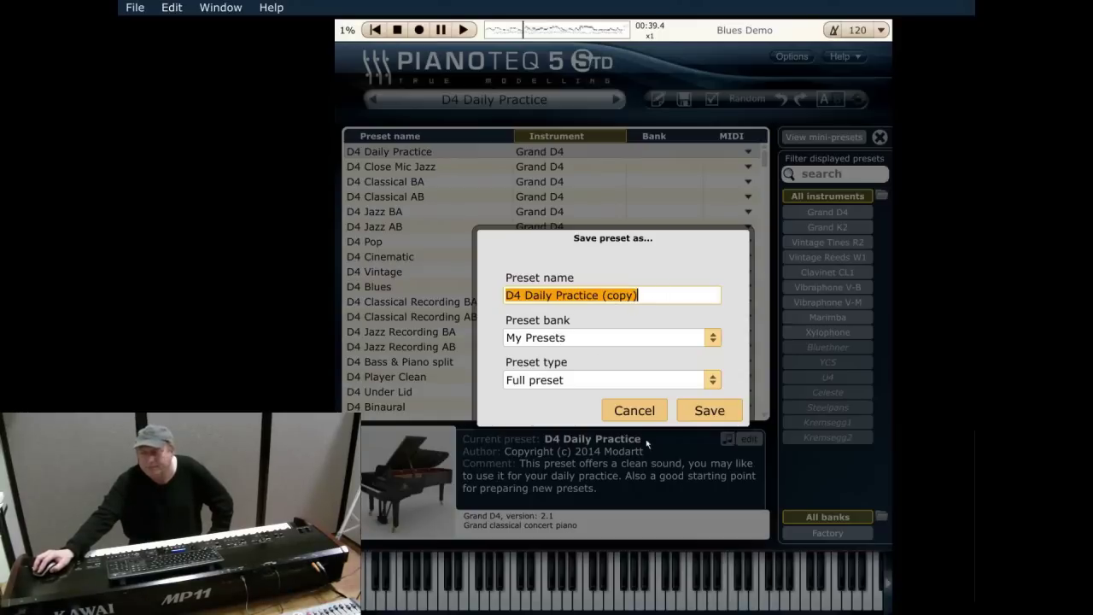
left_click(638, 411)
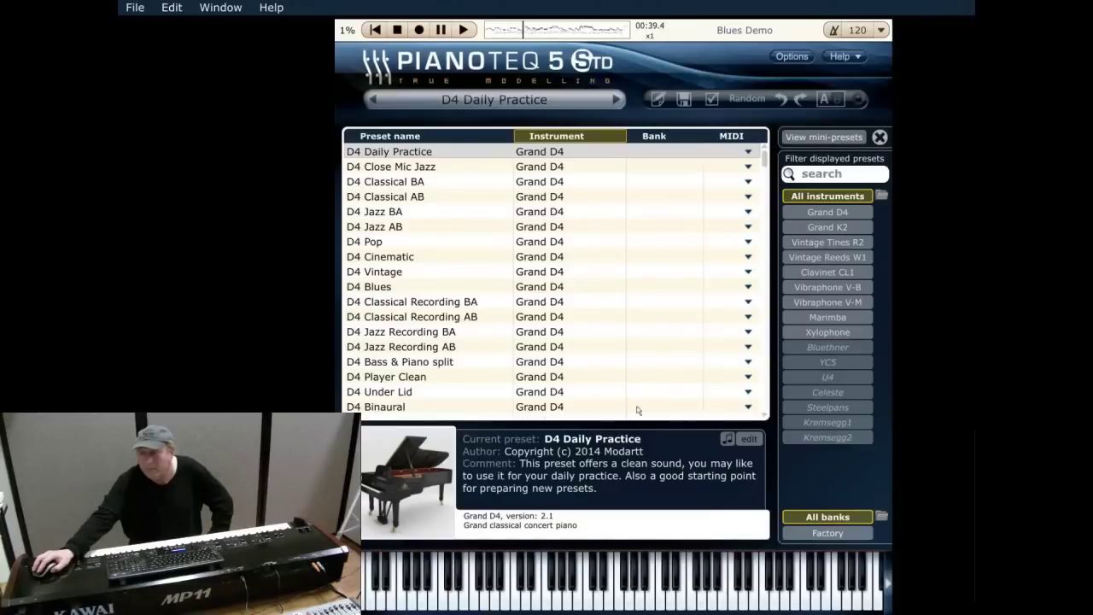
Look over the parameter freeze settings and close the preset manager
left_click(712, 100)
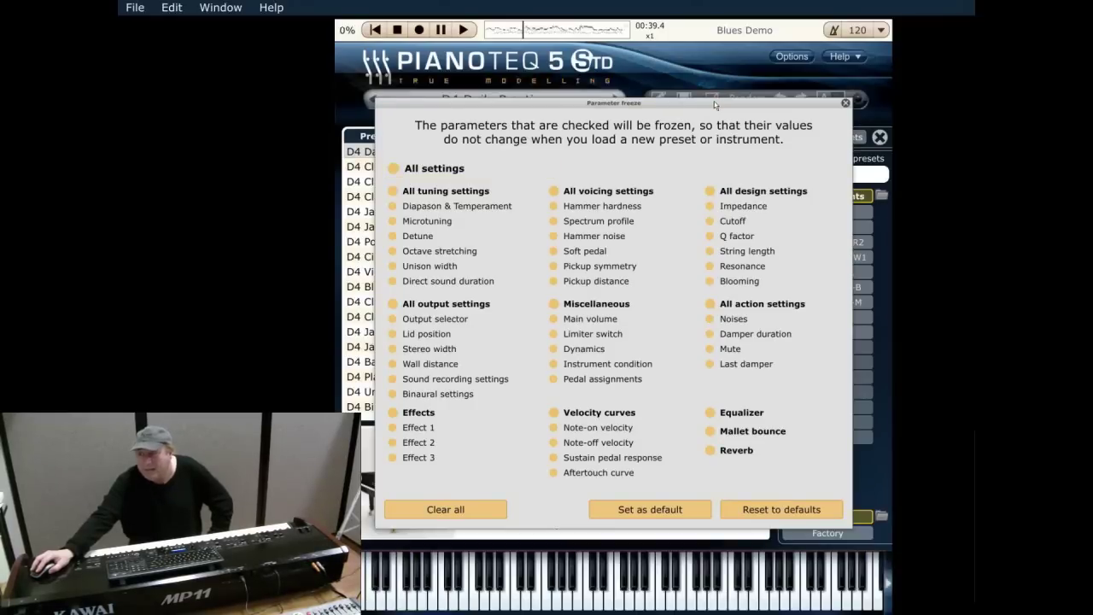
left_click(845, 104)
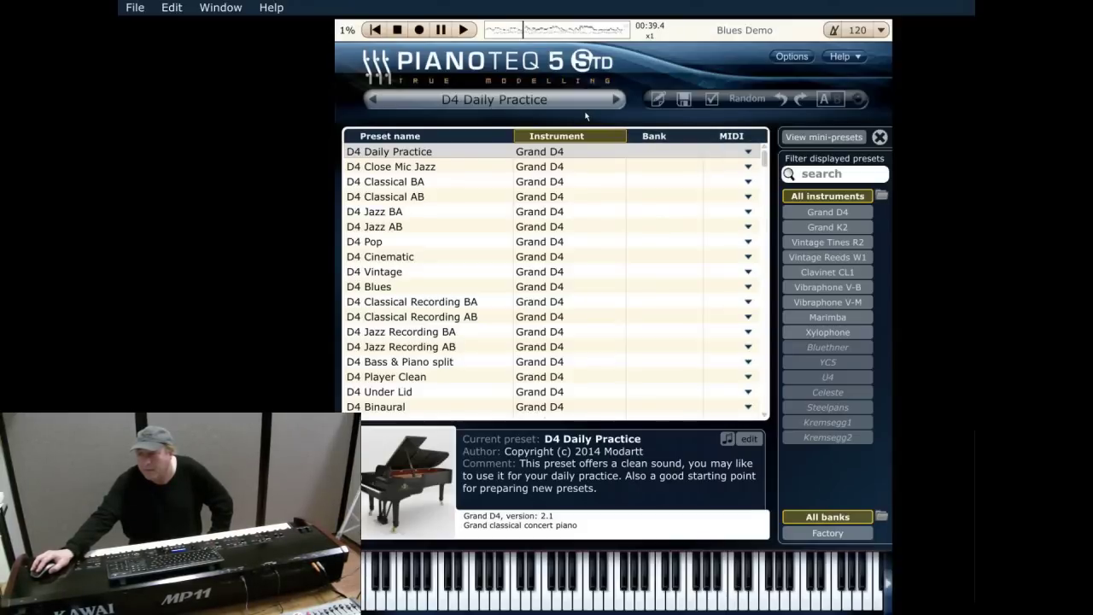
left_click(880, 137)
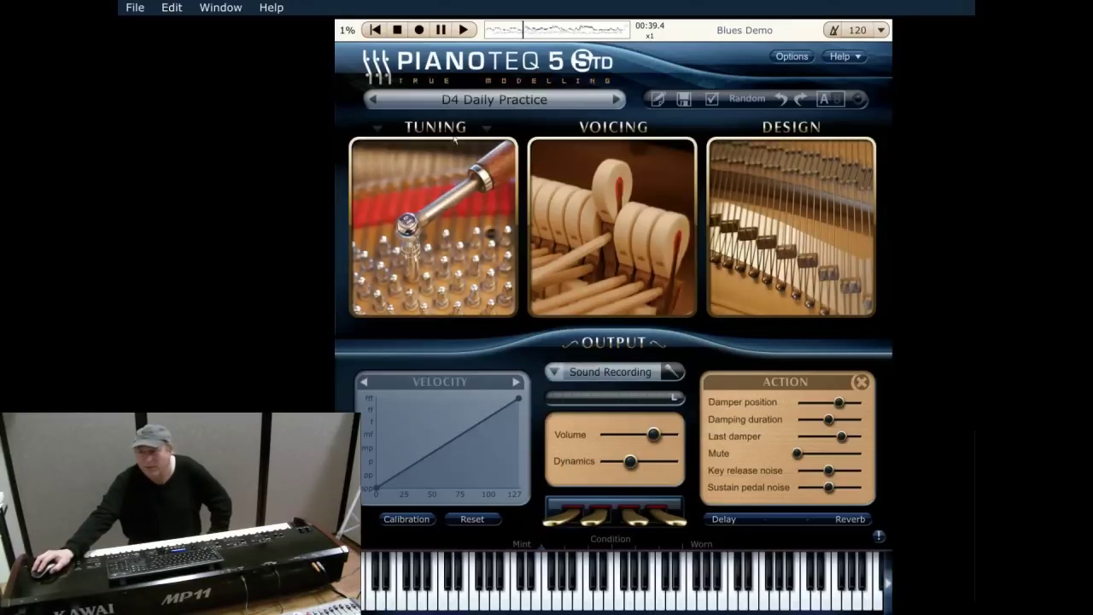
Look at the tuning parameters and browse the Grand K2 and Grand D4 presets without loading one
left_click(471, 100)
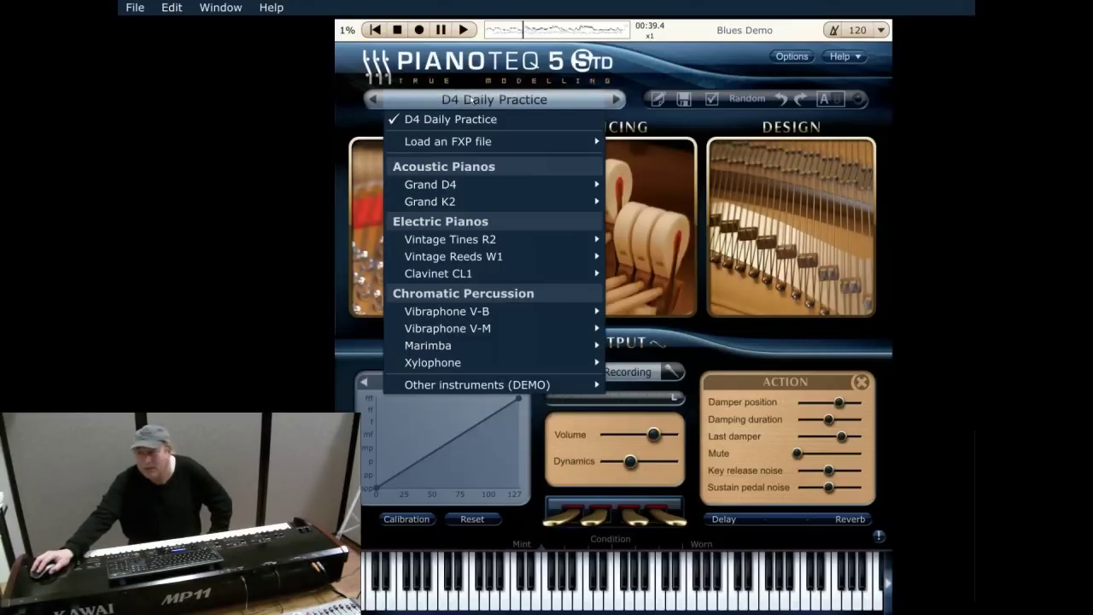
left_click(471, 100)
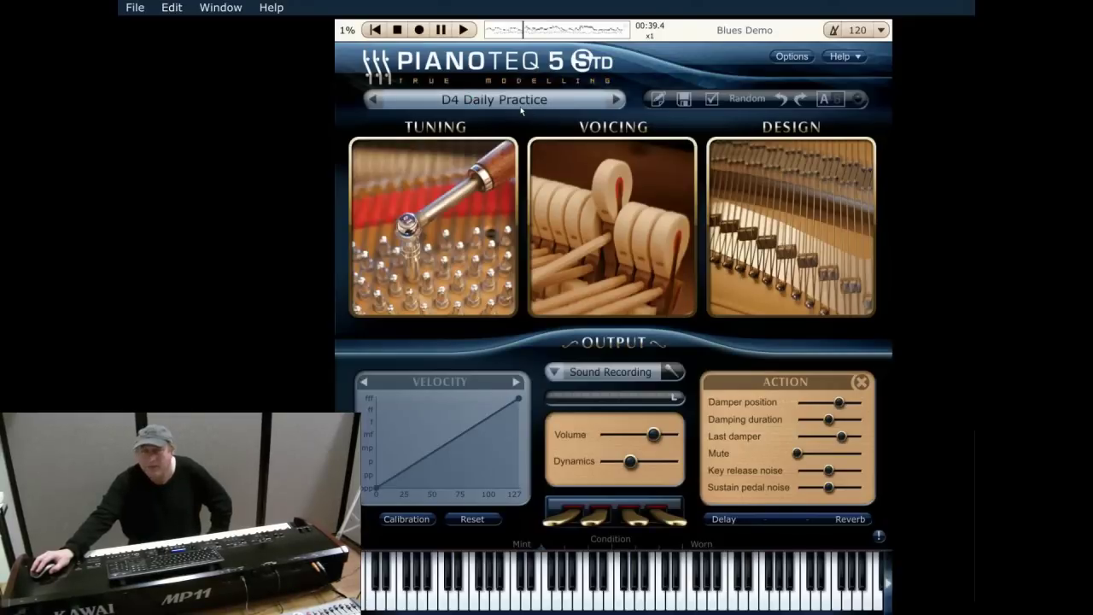
left_click(431, 190)
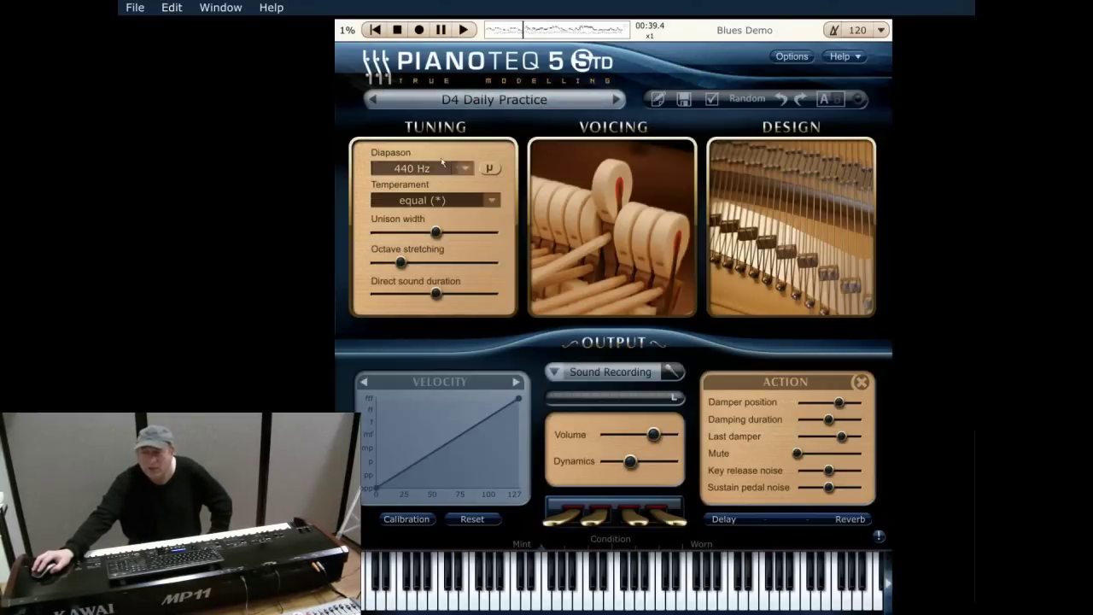
mouse_move(592, 128)
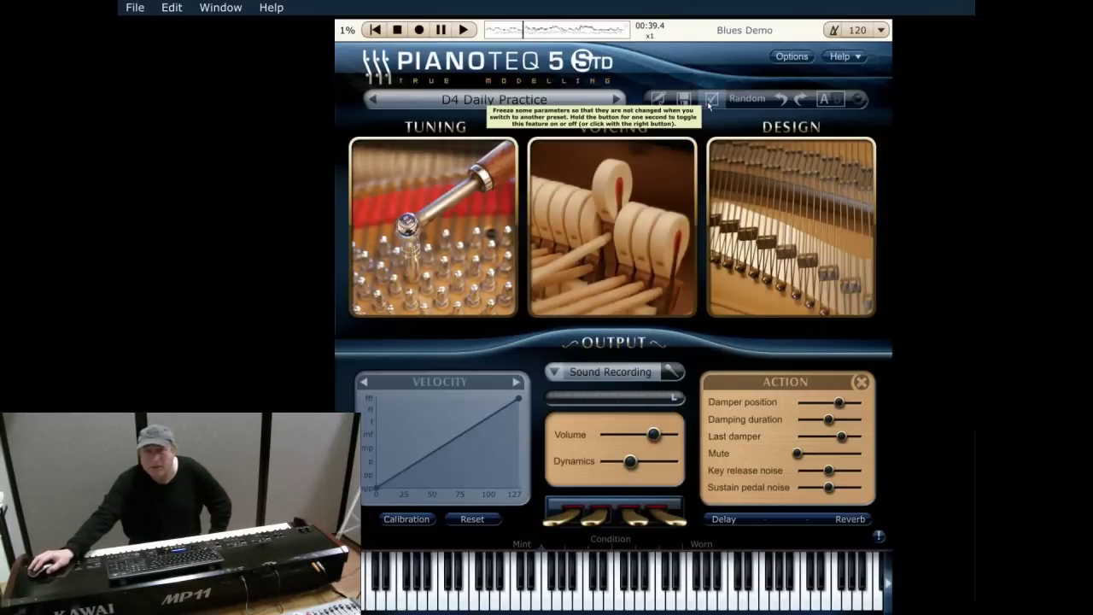
left_click(573, 100)
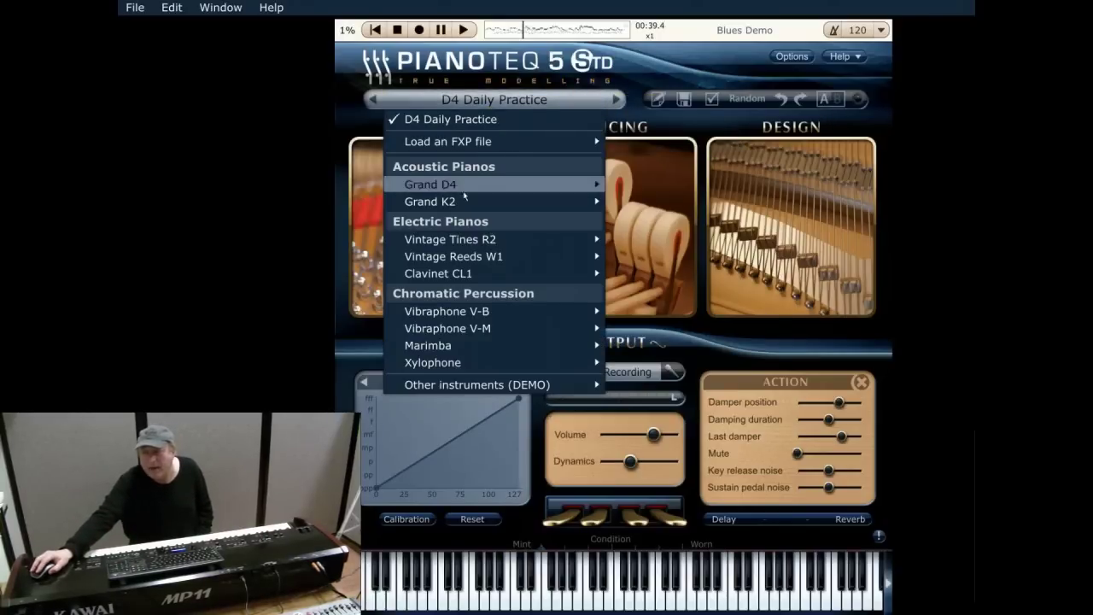
mouse_move(462, 206)
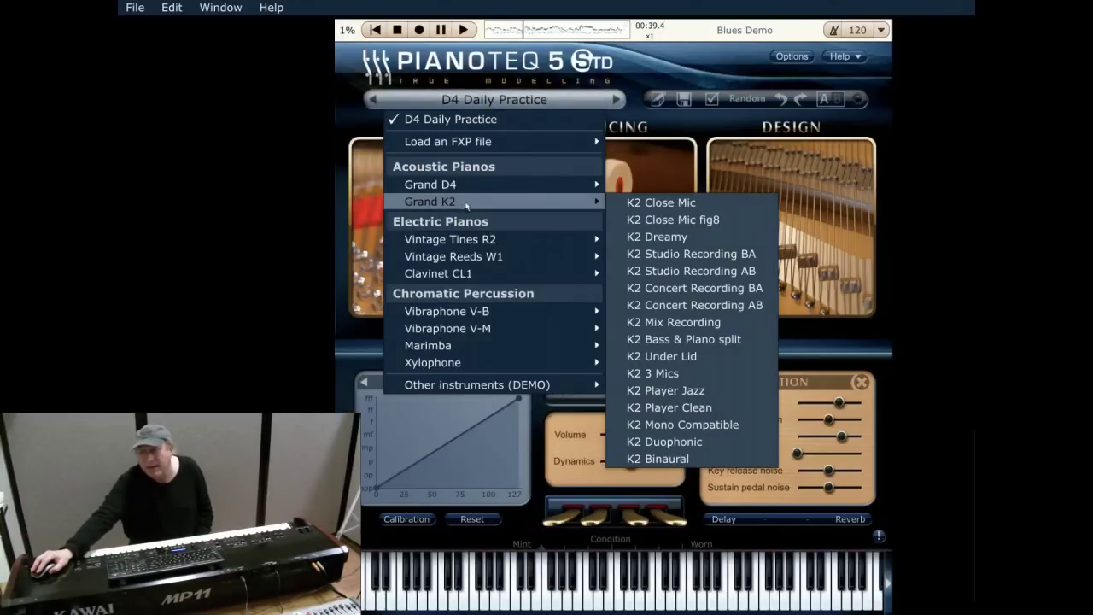
mouse_move(485, 192)
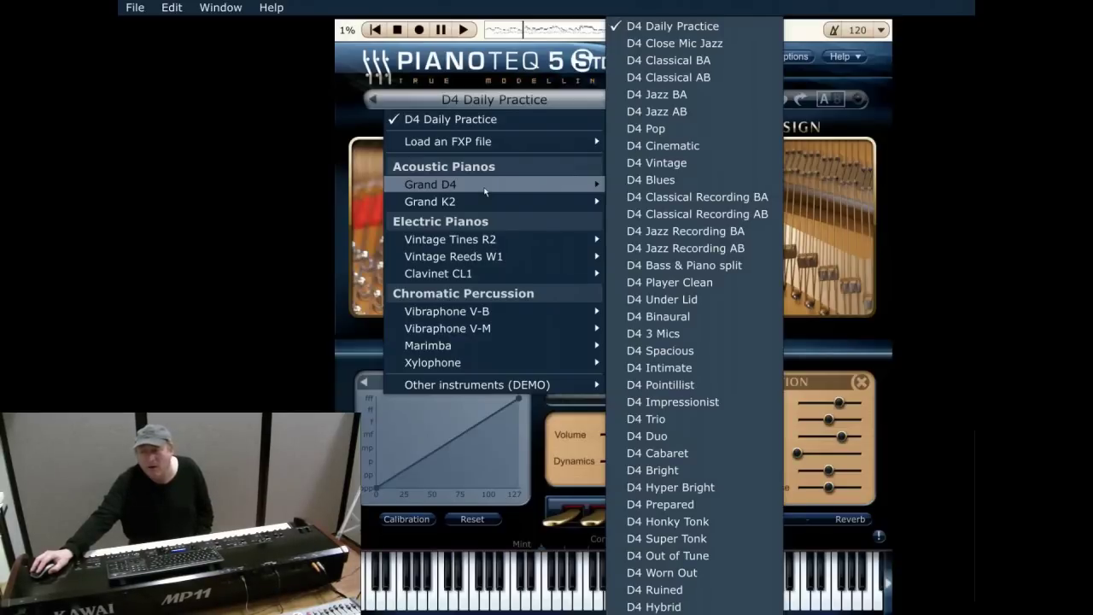
left_click(935, 115)
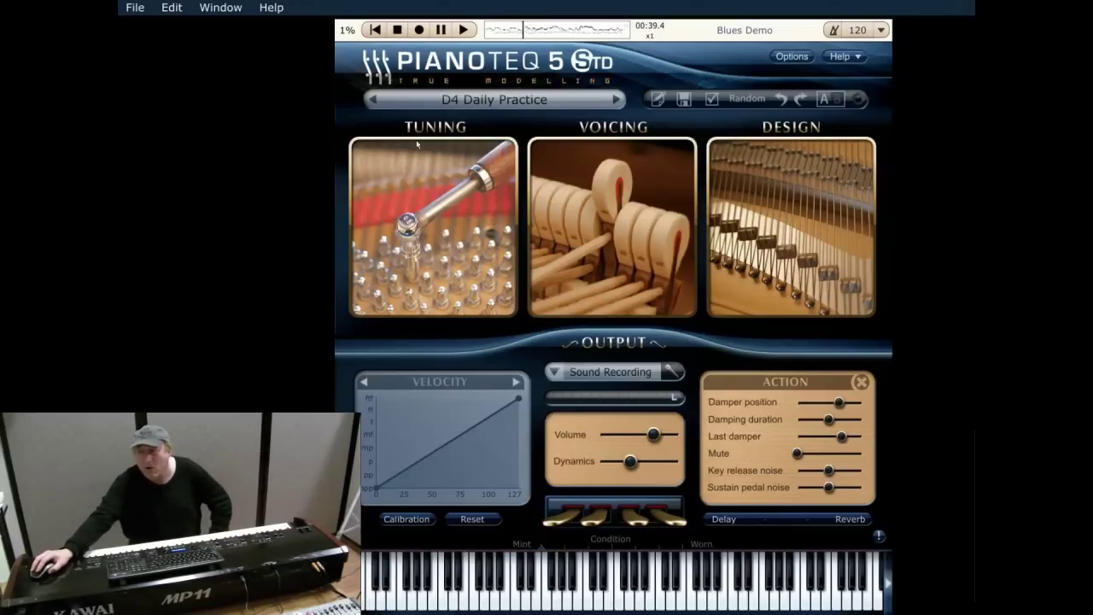
Try freezing the Detune, Soft pedal, Limiter switch and Mallet bounce parameters
left_click(711, 101)
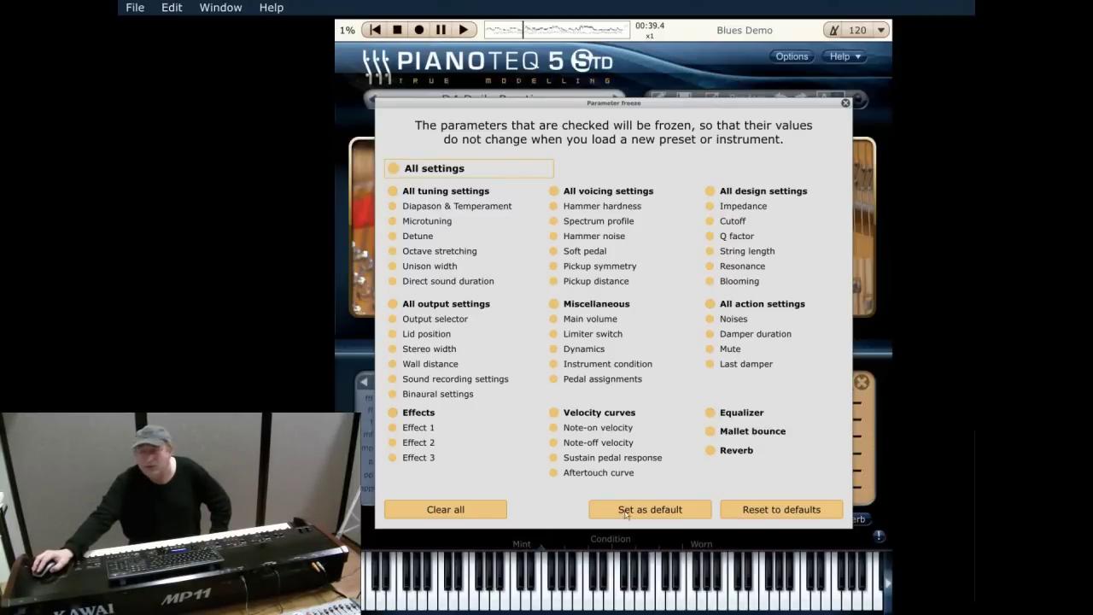
left_click(392, 237)
left_click(554, 251)
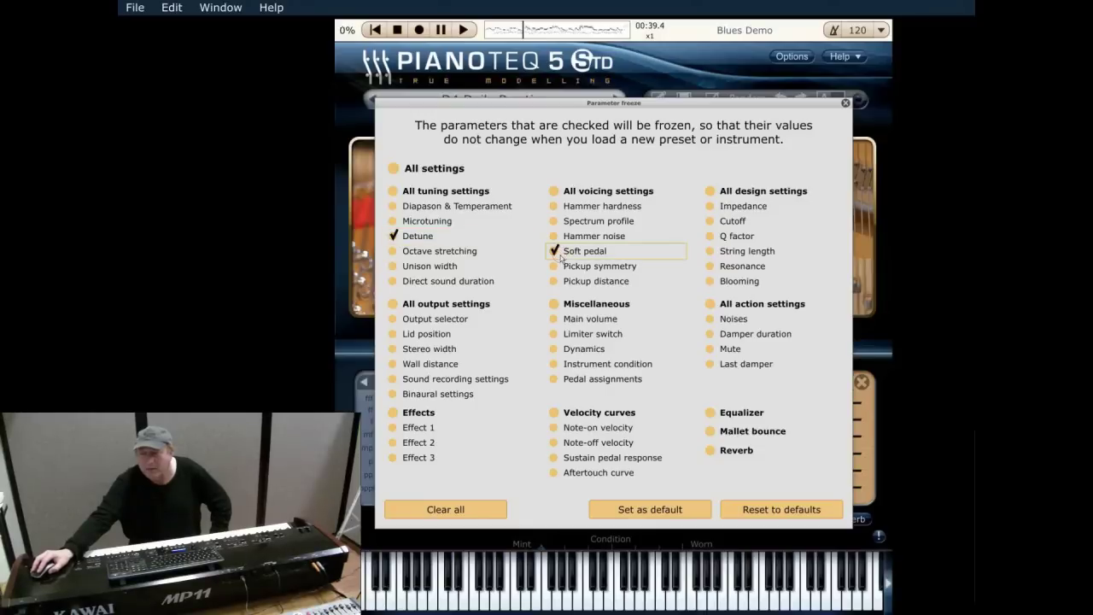
left_click(556, 335)
left_click(710, 431)
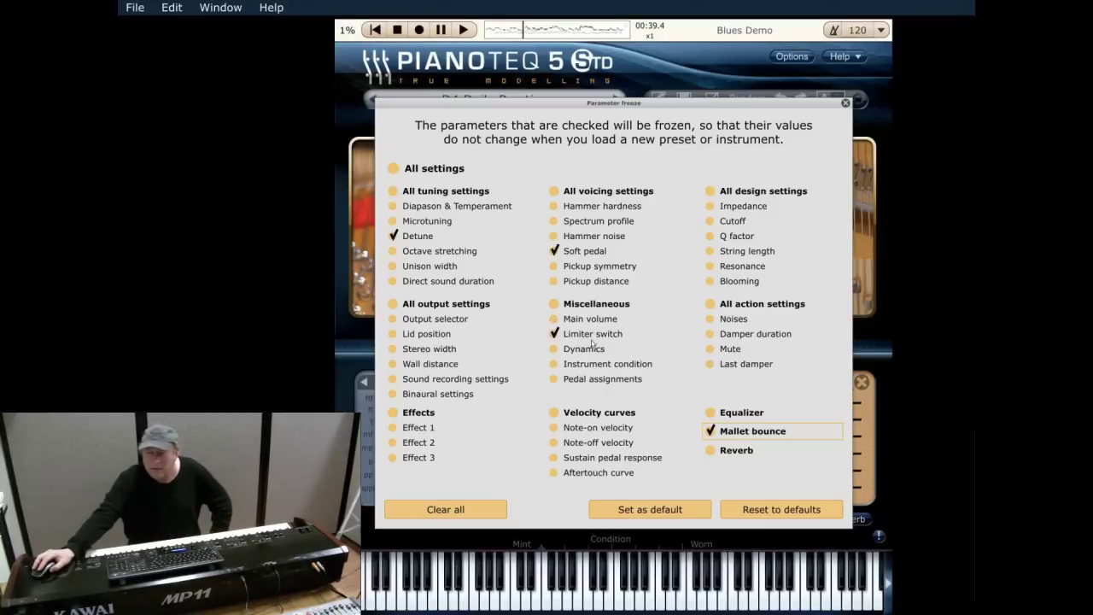
left_click(711, 450)
Unfreeze Mallet bounce, Limiter switch, Soft pedal and Detune, and close the parameter freeze settings
left_click(711, 431)
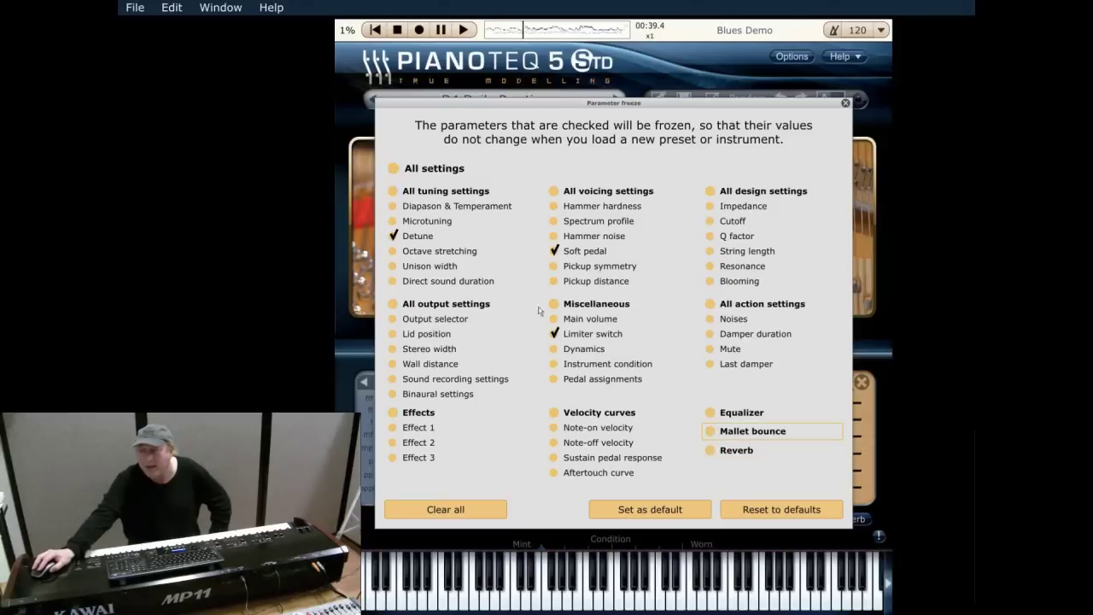
left_click(553, 335)
left_click(554, 250)
left_click(394, 235)
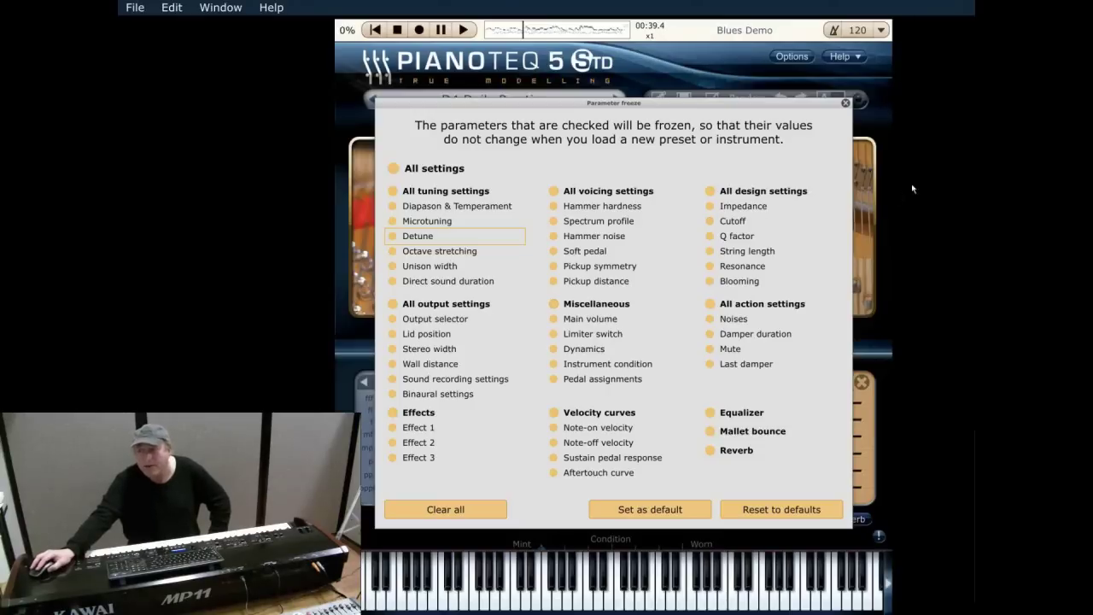
left_click(845, 104)
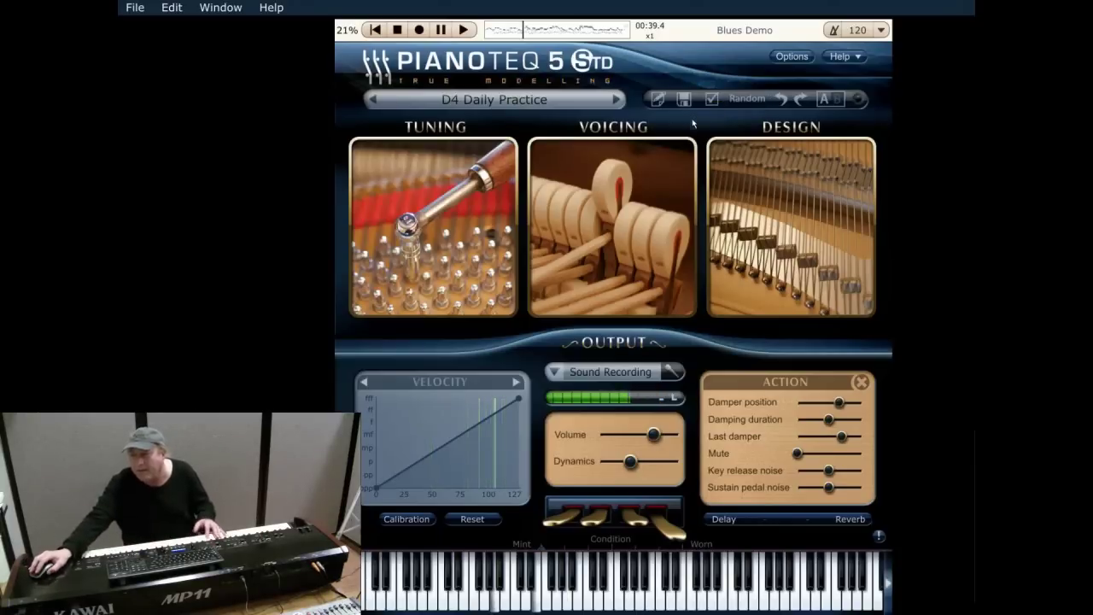
Try randomizing the preset's parameters, and reload D4 Daily Practice to cancel the modifications
left_click(730, 99)
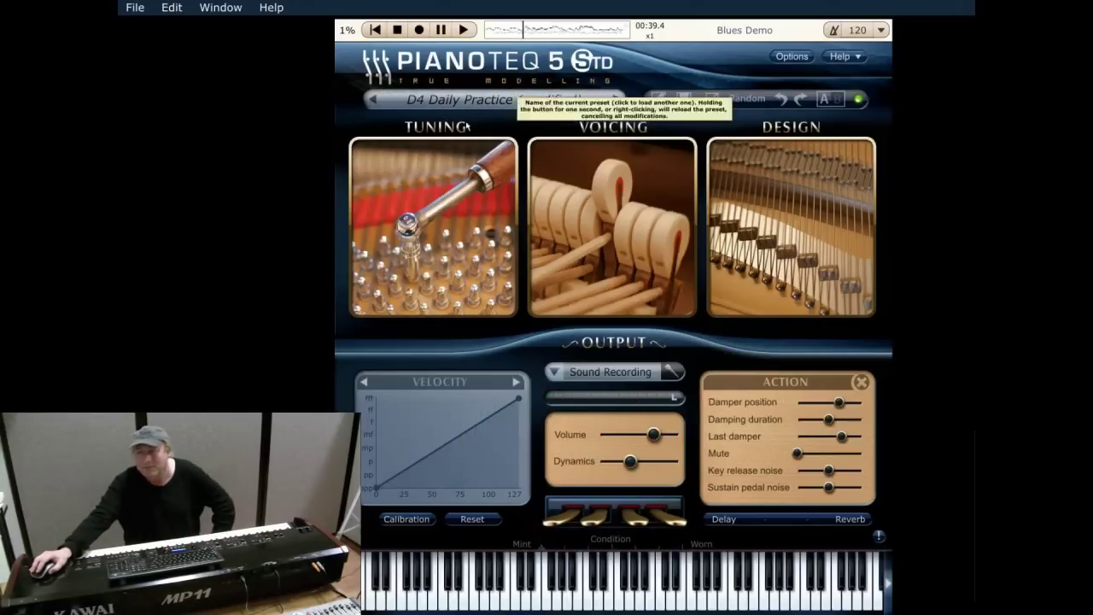
right_click(424, 103)
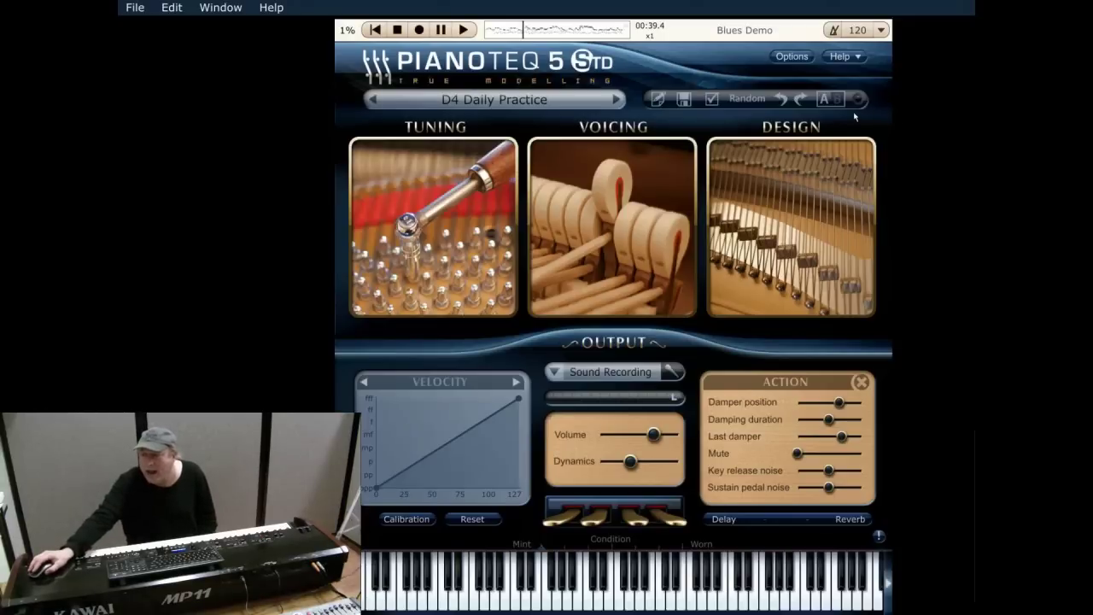
Look at the voicing parameters and close the action parameters
left_click(593, 261)
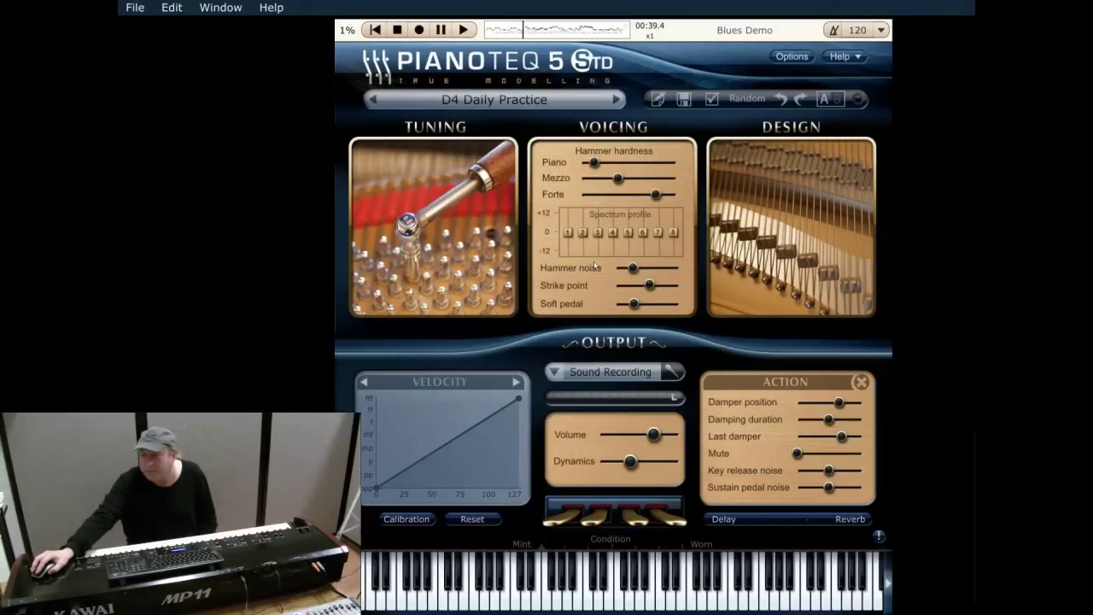
mouse_move(602, 228)
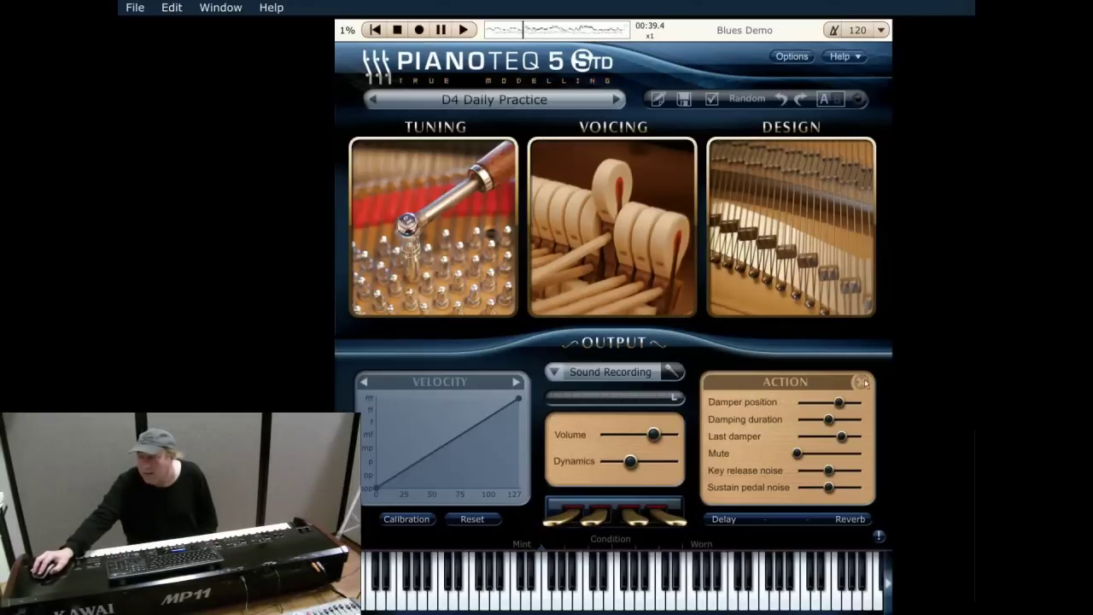
left_click(862, 382)
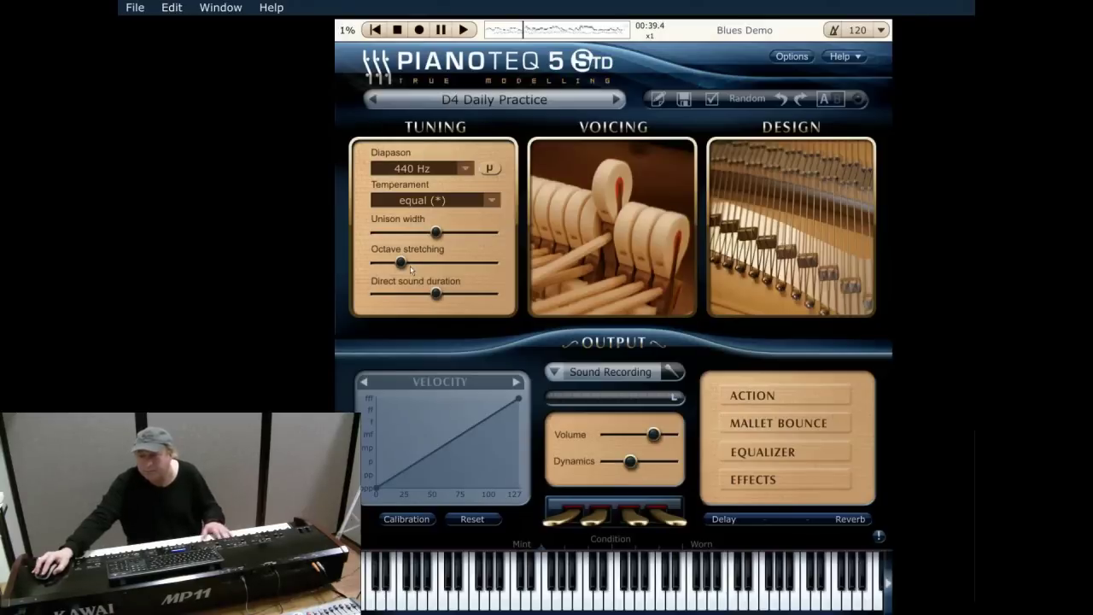
Raise octave stretching and hammer noise, and set direct sound duration to 5.00 and strike point to about 1/3.1
left_click_drag(410, 269, 596, 291)
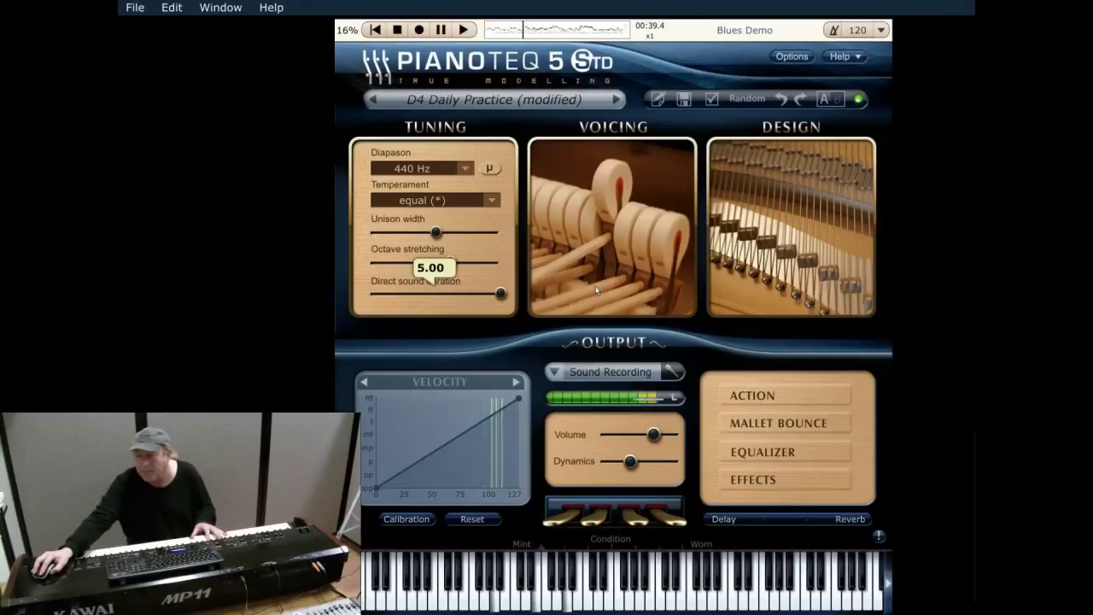
mouse_move(604, 158)
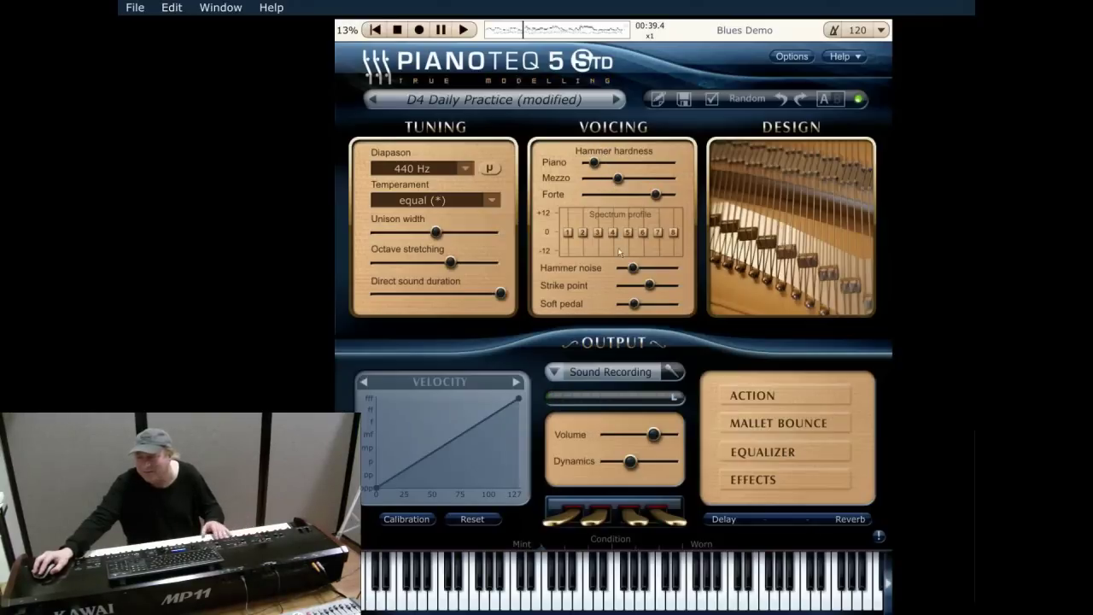
left_click_drag(633, 267, 694, 292)
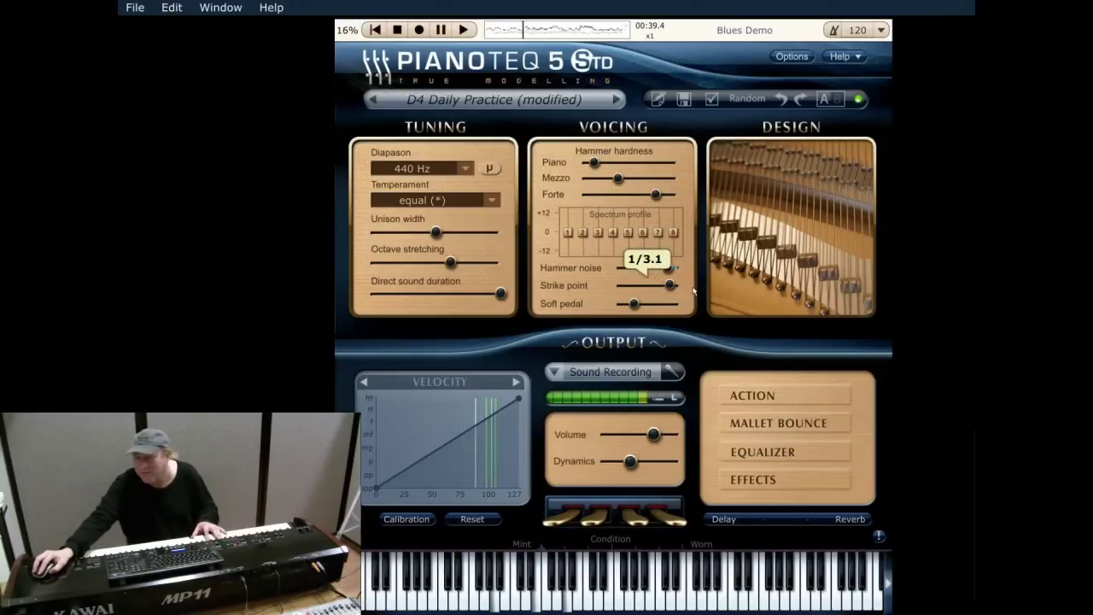
Increase the string length and the sympathetic resonance in the design parameters
left_click(797, 172)
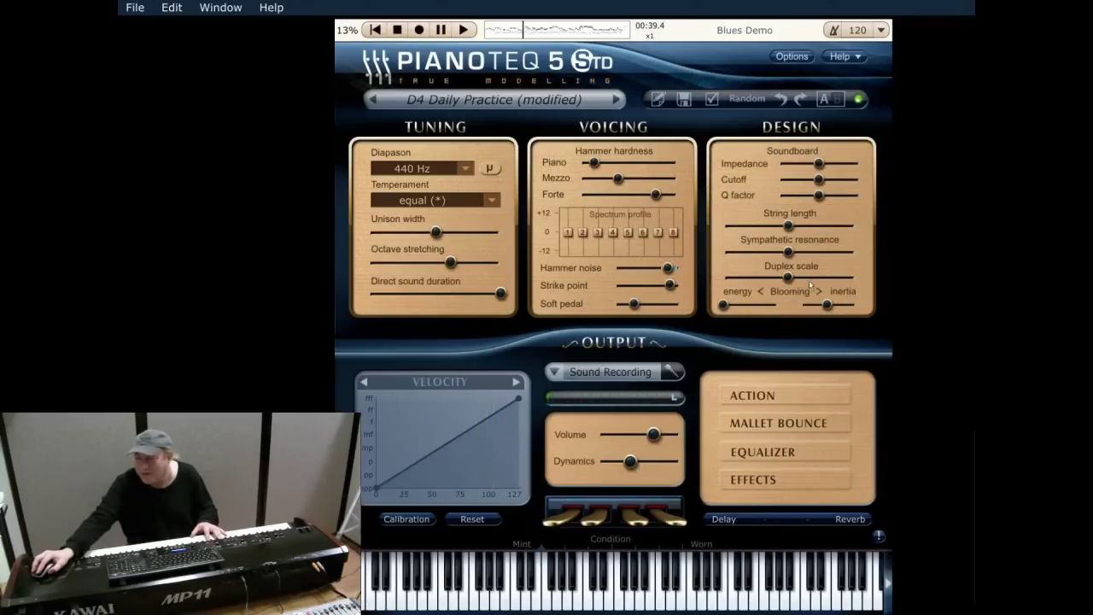
left_click_drag(787, 225, 842, 229)
left_click_drag(789, 253, 795, 254)
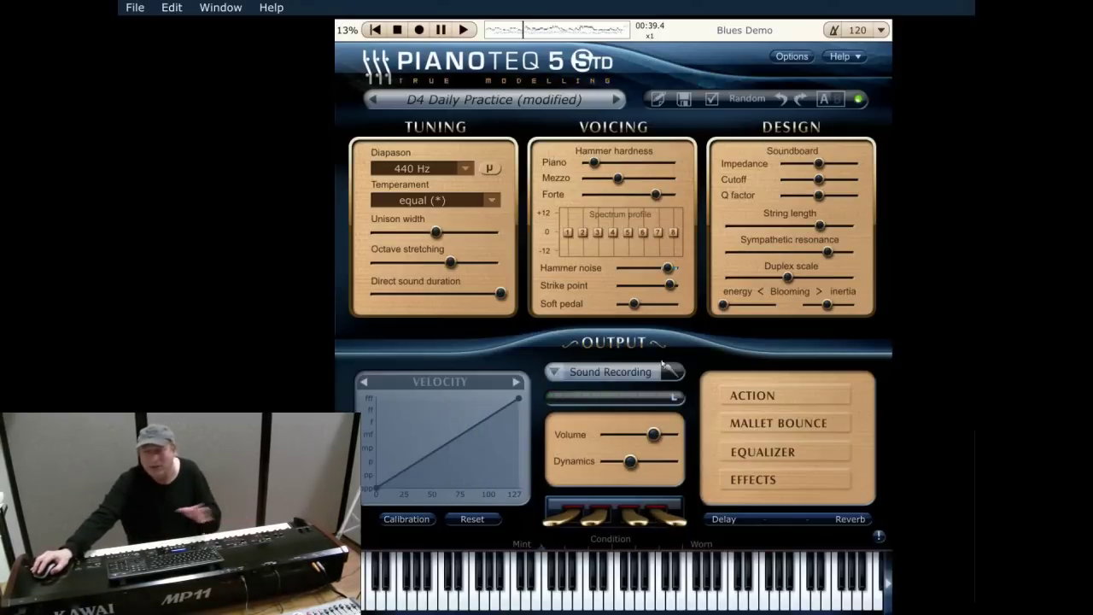
Compare the modified preset A with the original preset B, and reload preset A to cancel its modifications
left_click(466, 127)
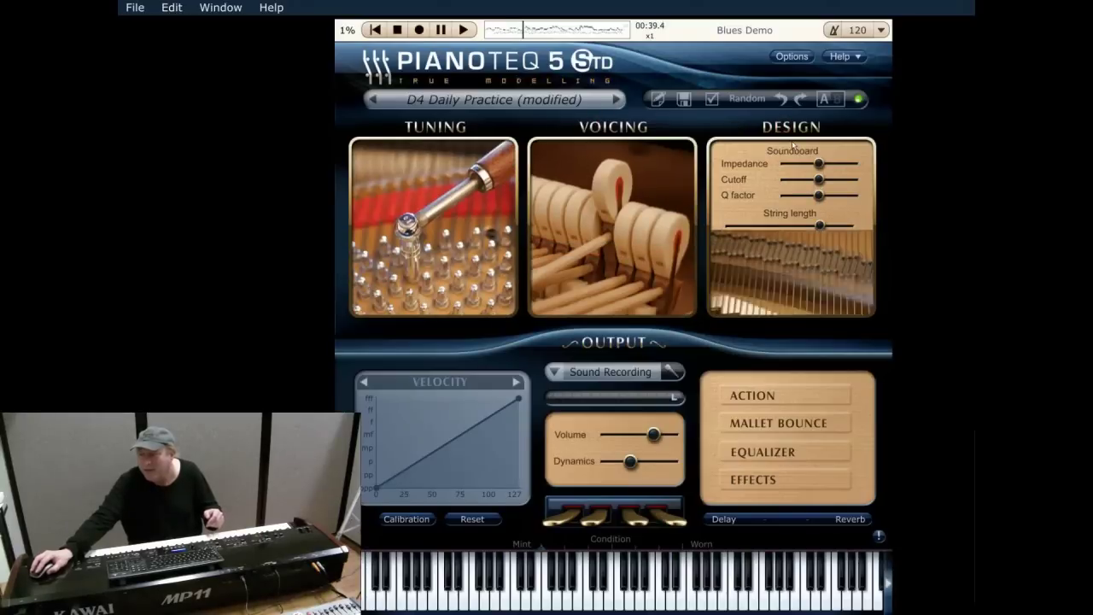
left_click(838, 100)
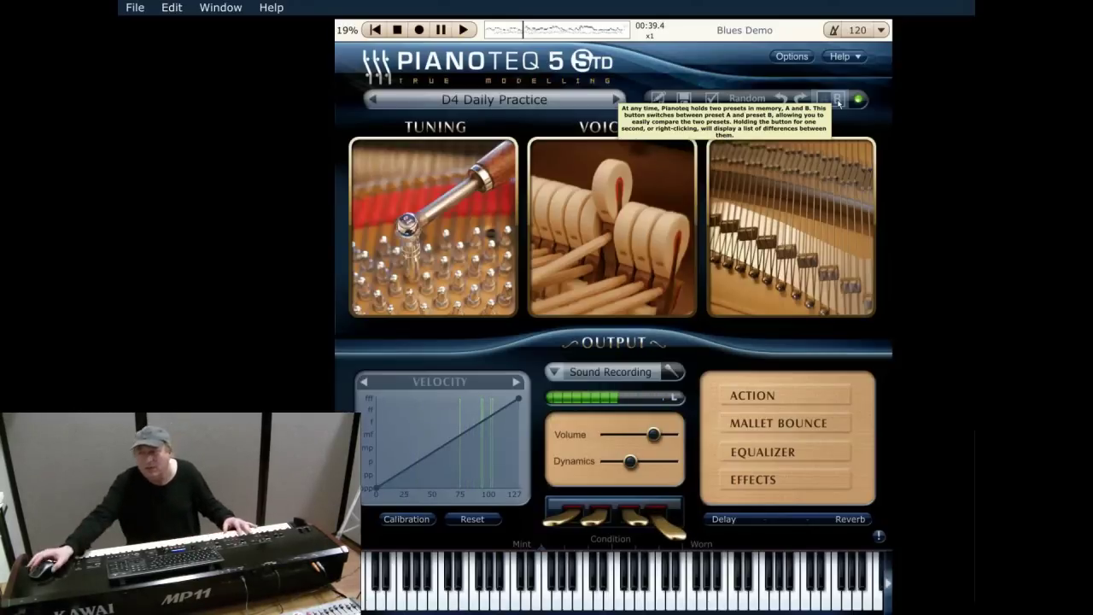
left_click(823, 100)
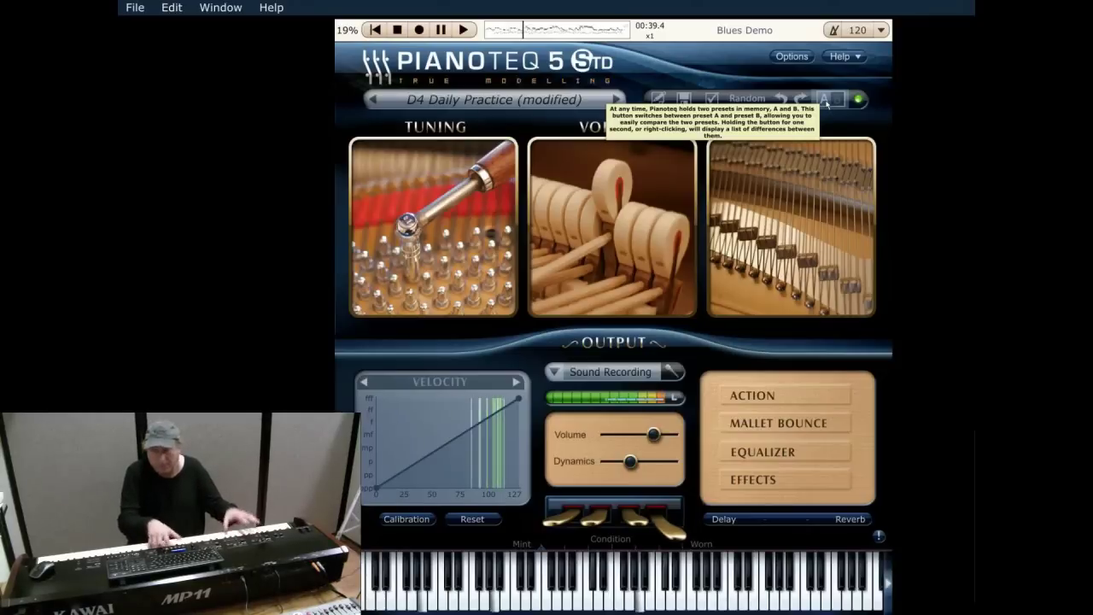
left_click(839, 100)
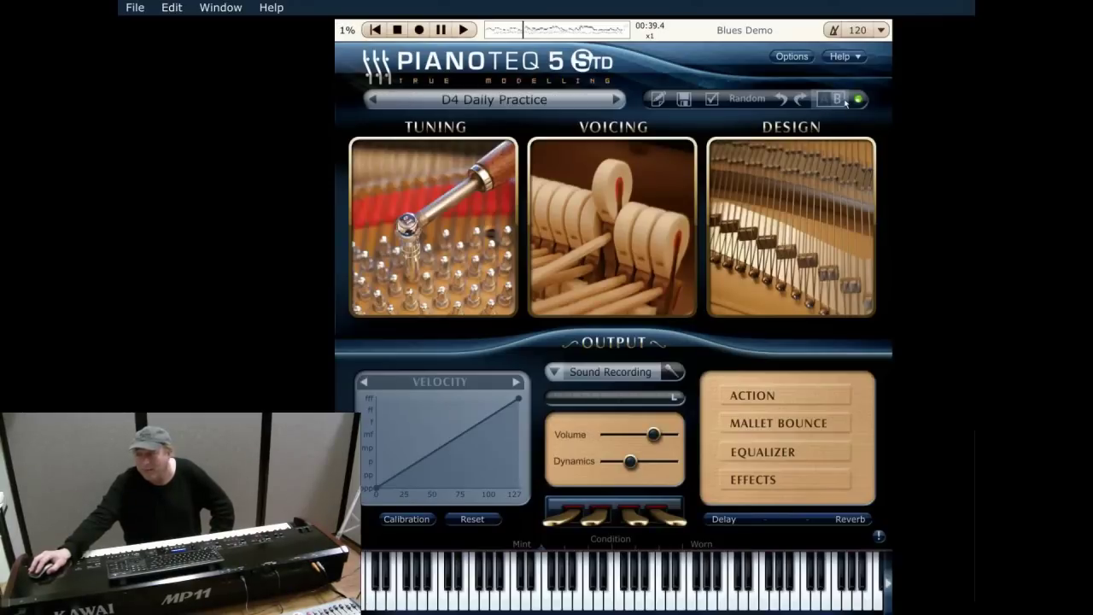
mouse_move(845, 101)
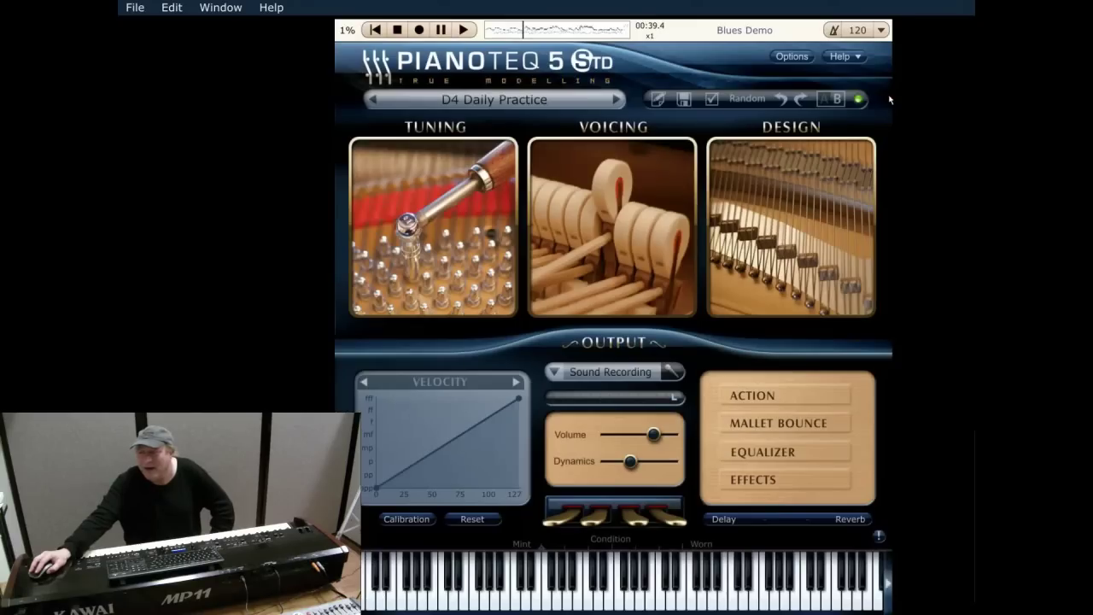
left_click(827, 101)
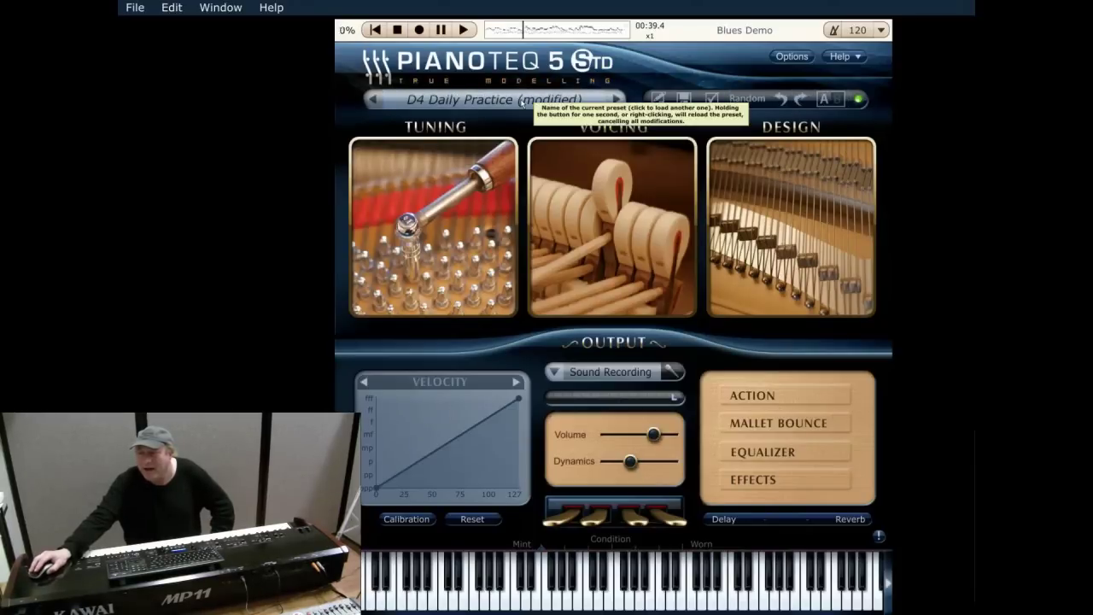
right_click(521, 101)
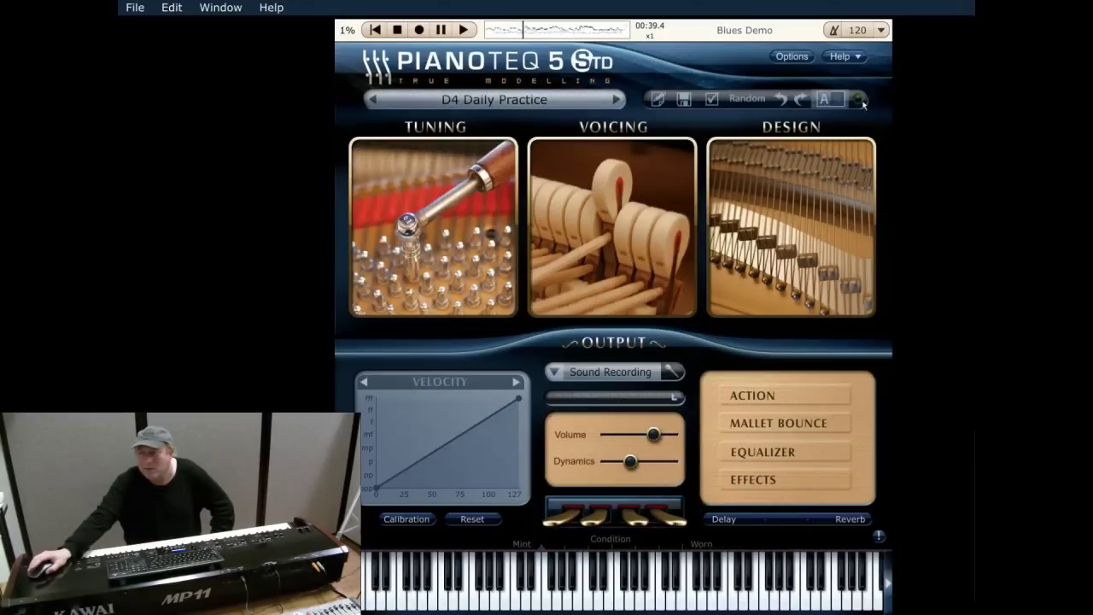